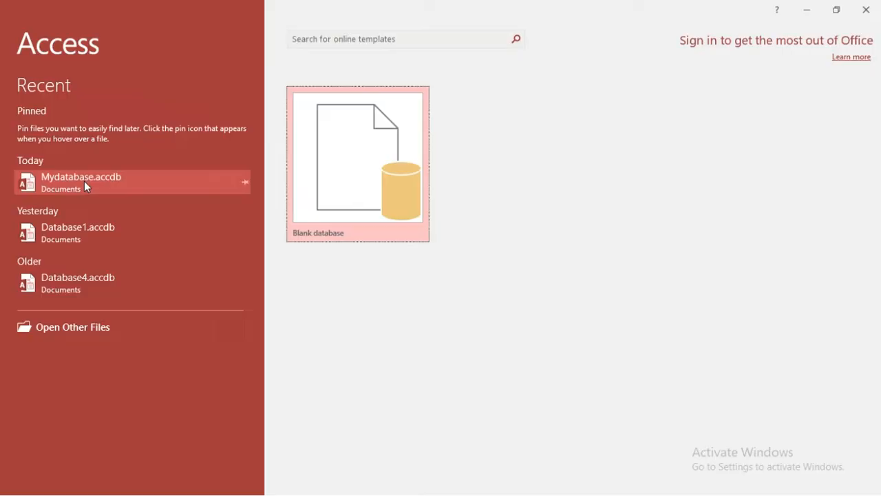
Open the Mydatabase.accdb database and display Employee_salary_Table in Datasheet View
click(84, 181)
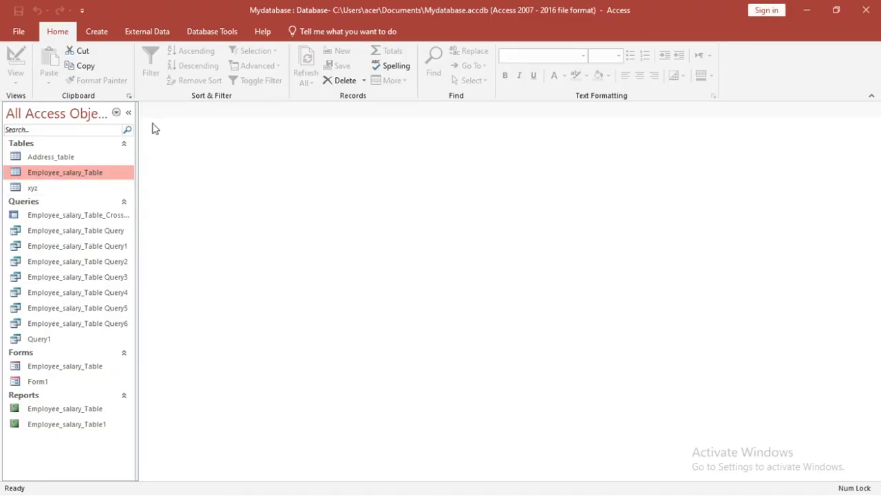
double_click(66, 170)
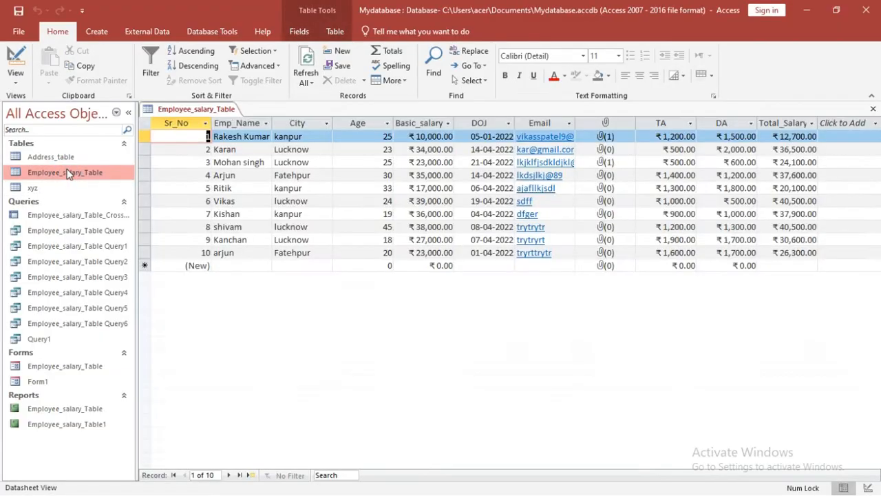
click(330, 174)
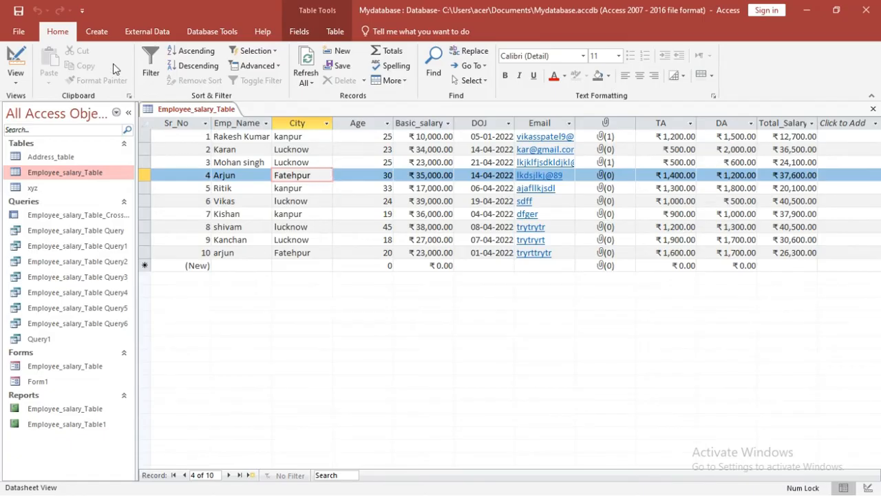
Open the queries Employee_salary_Table Query1 and Query2, and close Query1 to keep Query2 as the report source
click(97, 35)
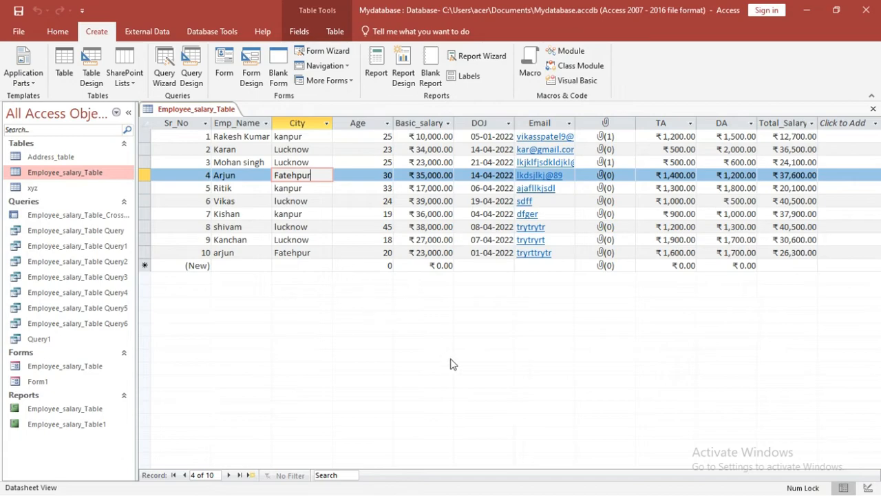
click(384, 74)
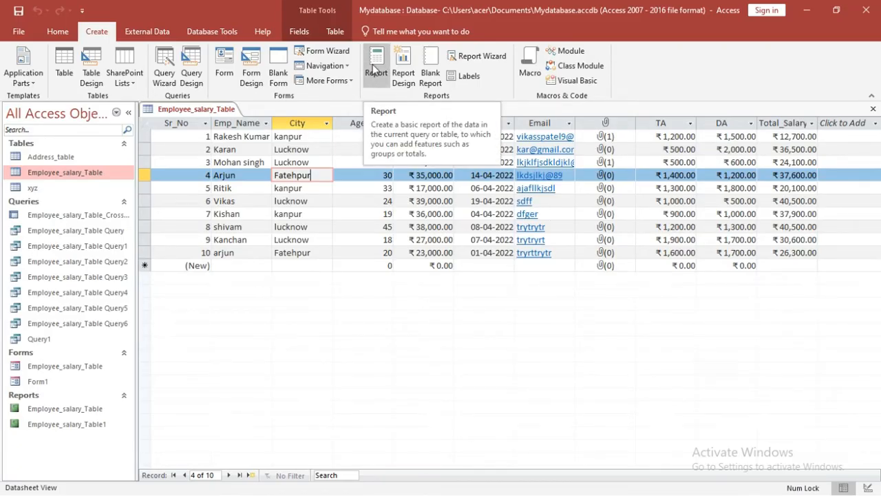
click(78, 248)
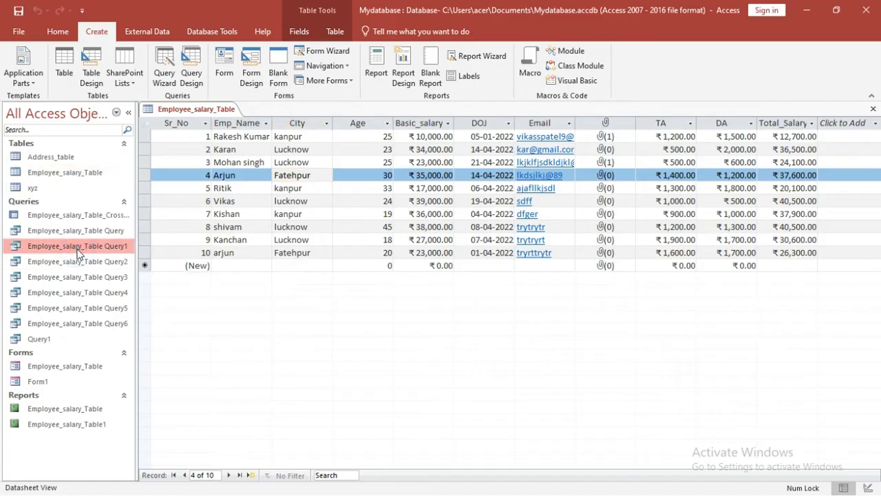
double_click(78, 247)
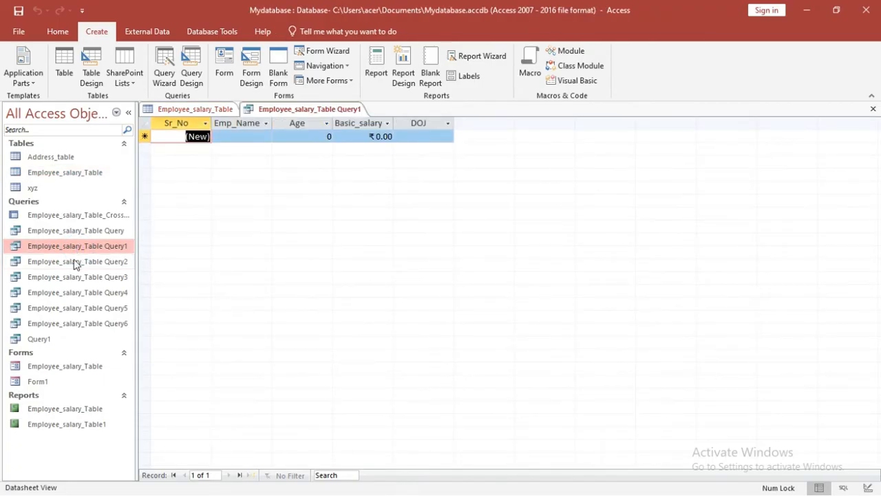
double_click(73, 261)
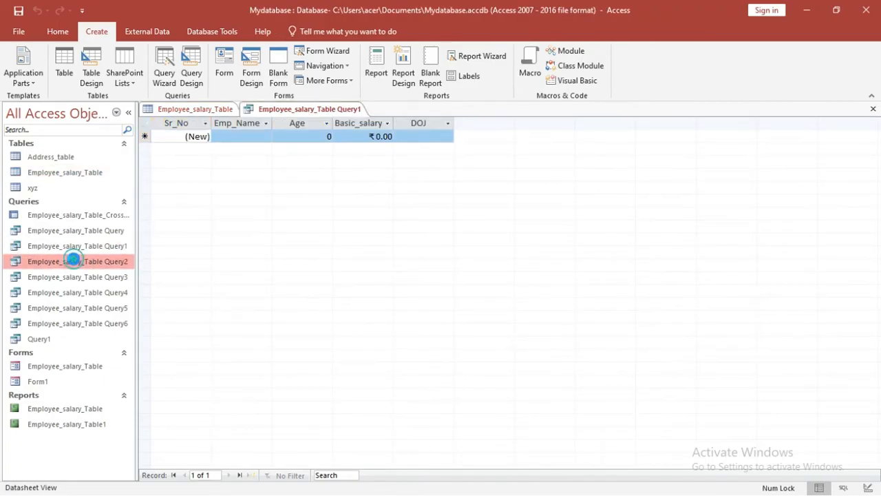
click(298, 110)
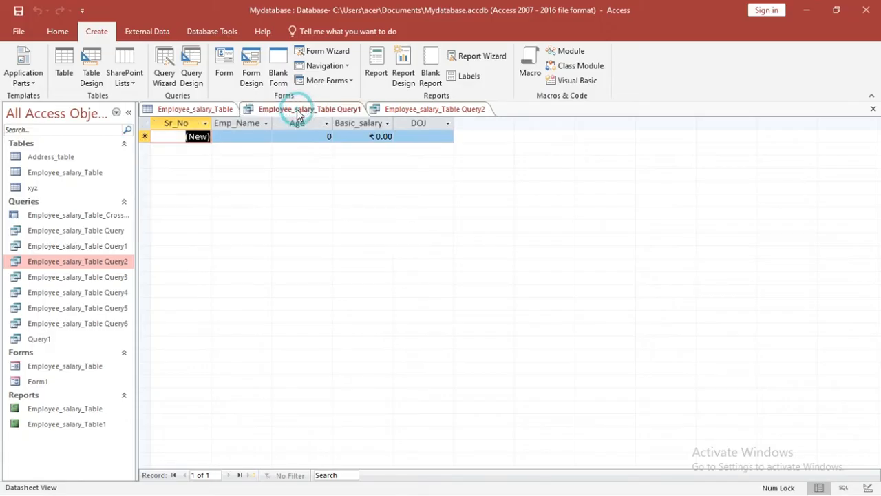
click(873, 109)
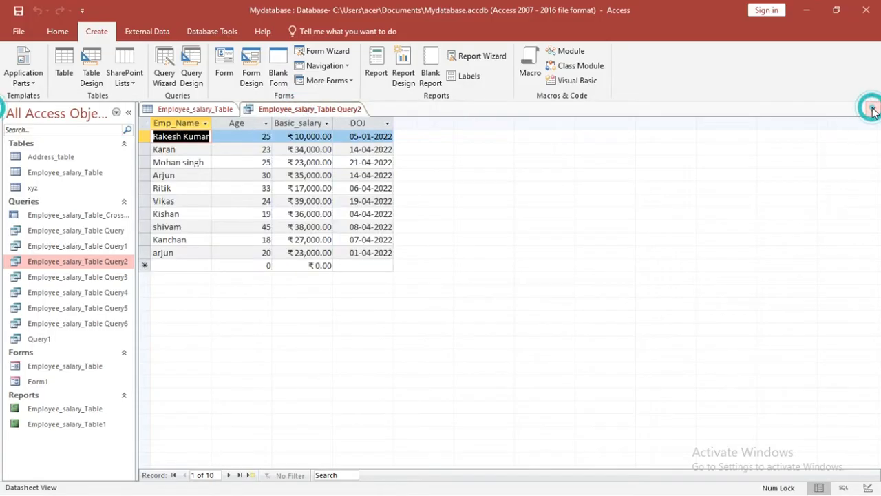
Compare Employee_salary_Table with Query2 and generate a basic report from Employee_salary_Table Query2, staying in Layout View
click(206, 113)
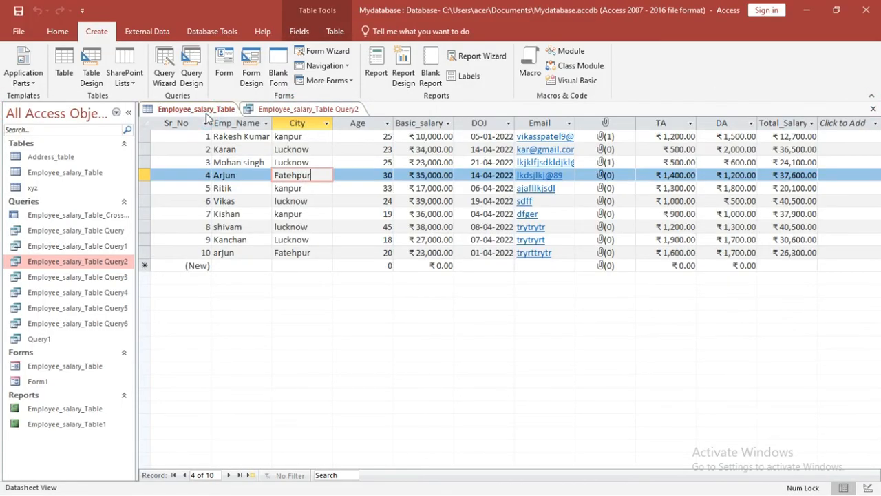
click(270, 113)
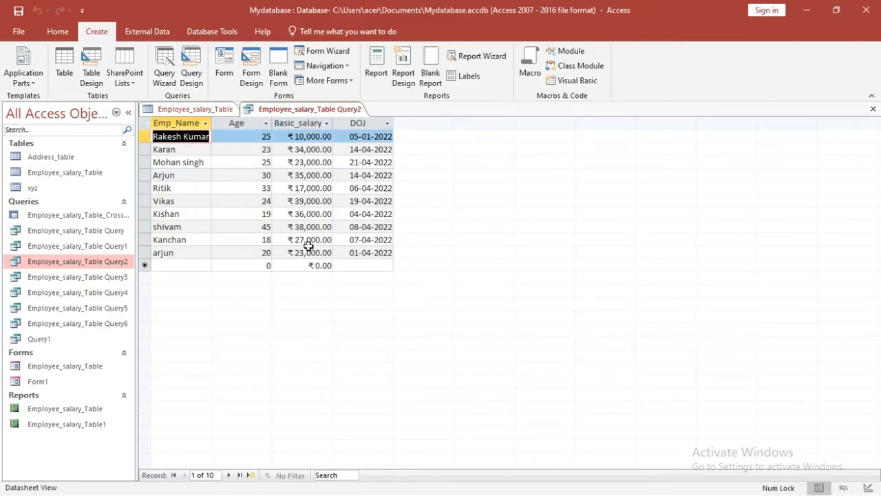
click(269, 175)
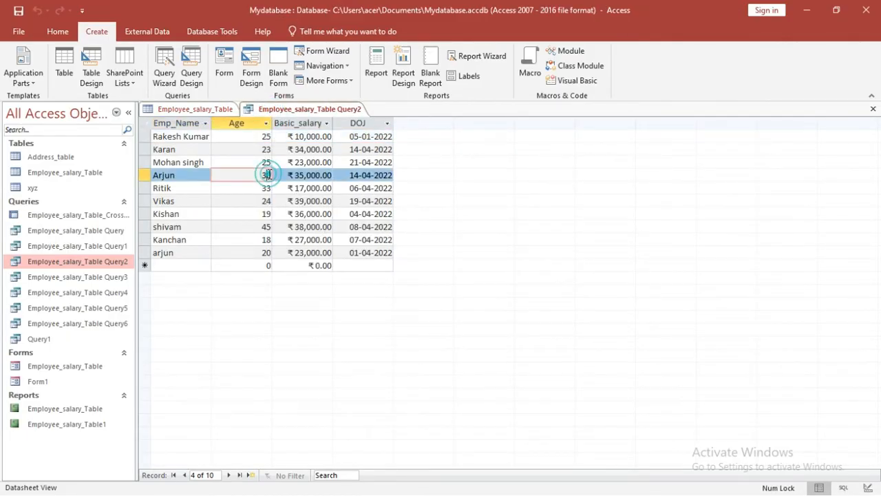
click(303, 177)
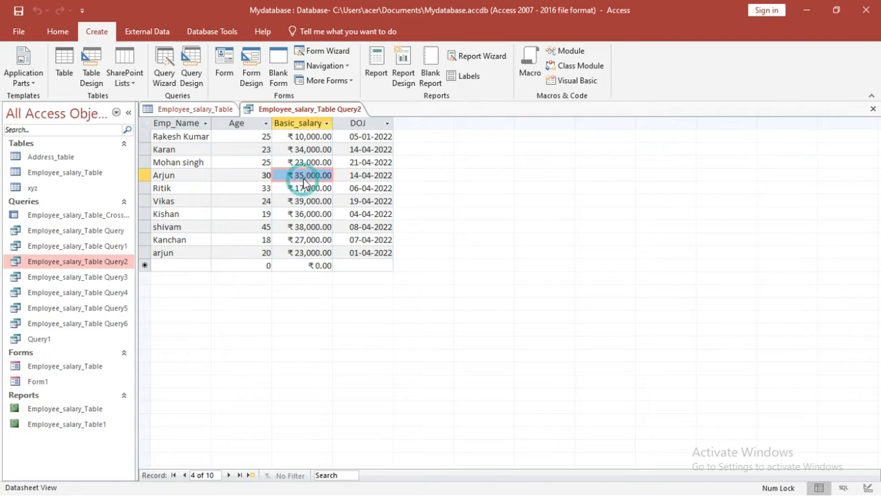
click(376, 69)
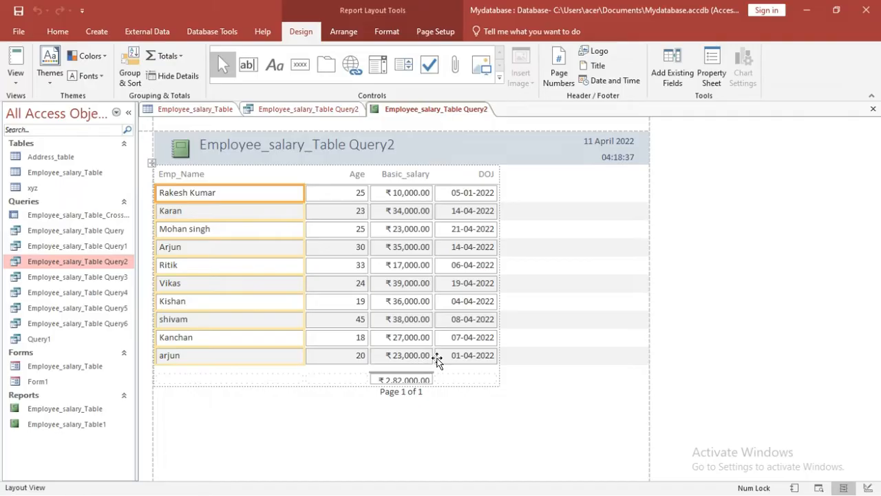
click(16, 83)
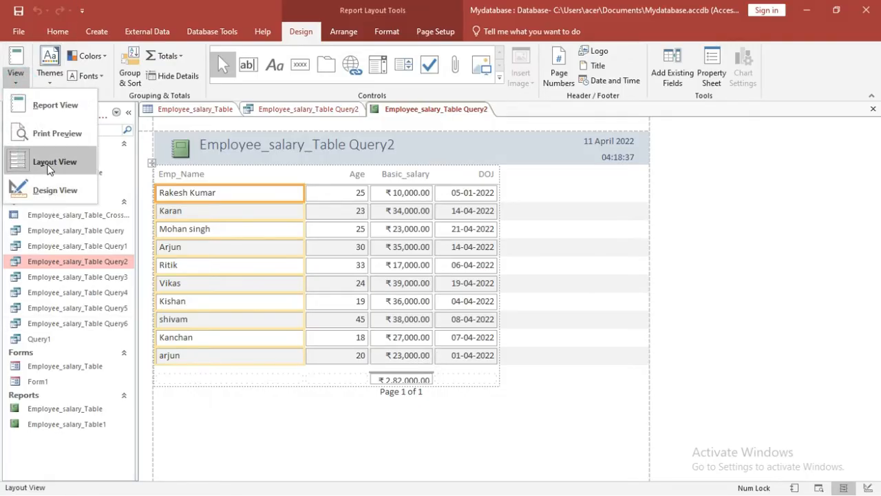
click(542, 206)
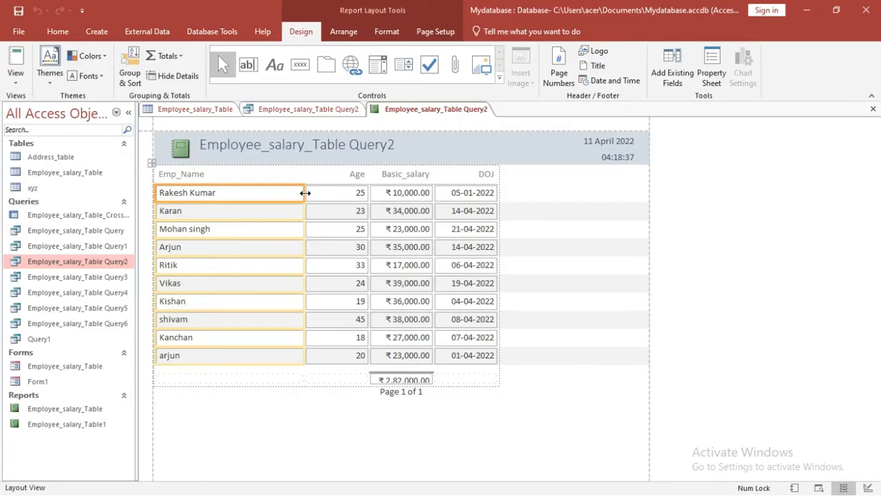
Narrow the report's Emp_Name and Age columns and increase the height of the Basic_salary total box
drag(305, 193, 269, 197)
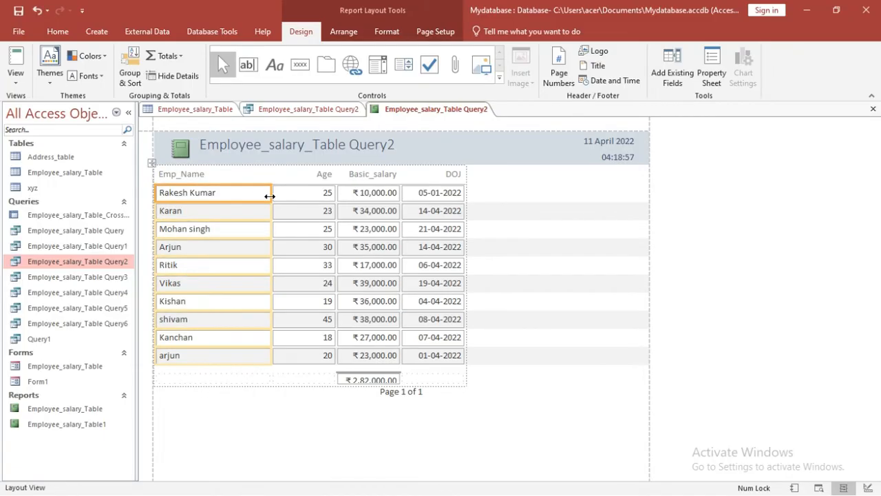
click(358, 383)
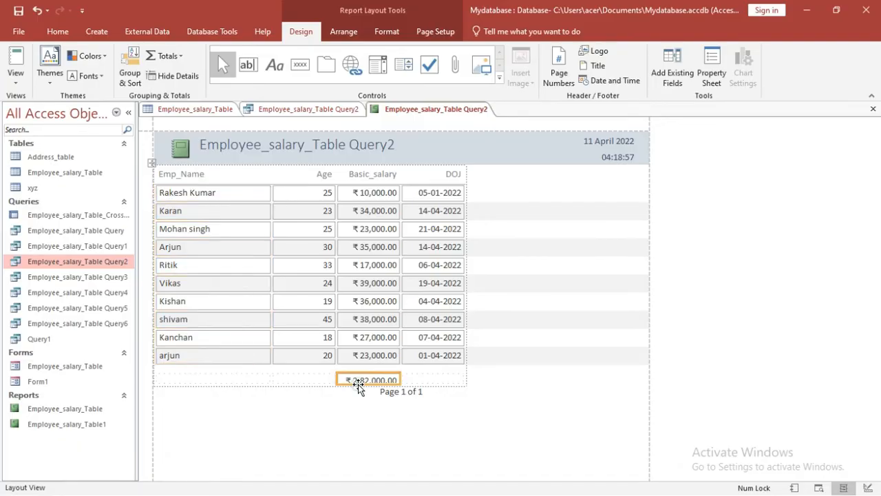
drag(361, 384, 361, 390)
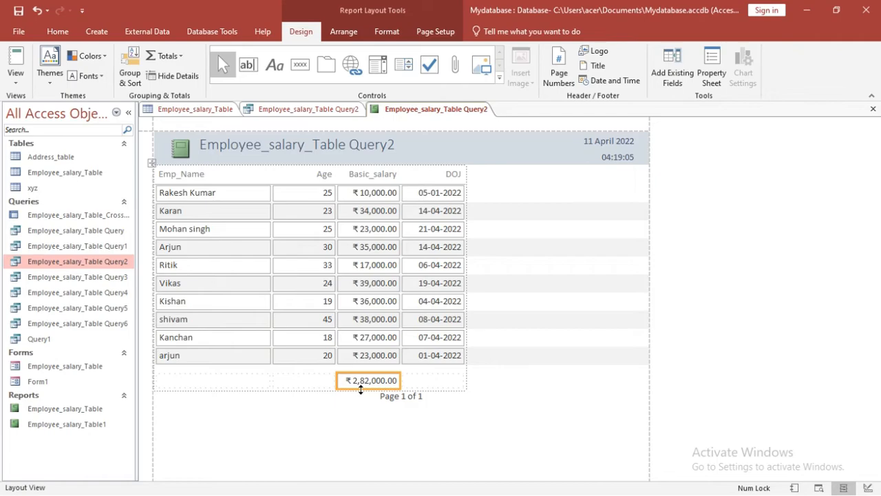
click(331, 195)
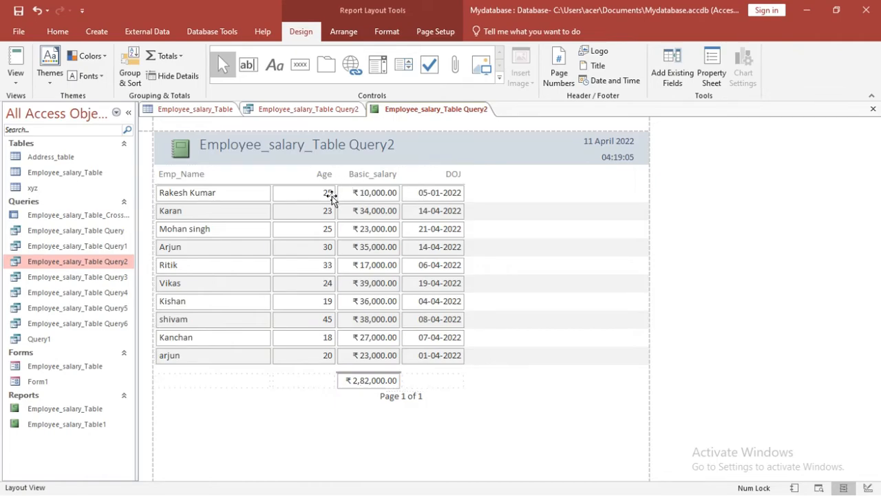
click(332, 195)
drag(334, 196, 314, 195)
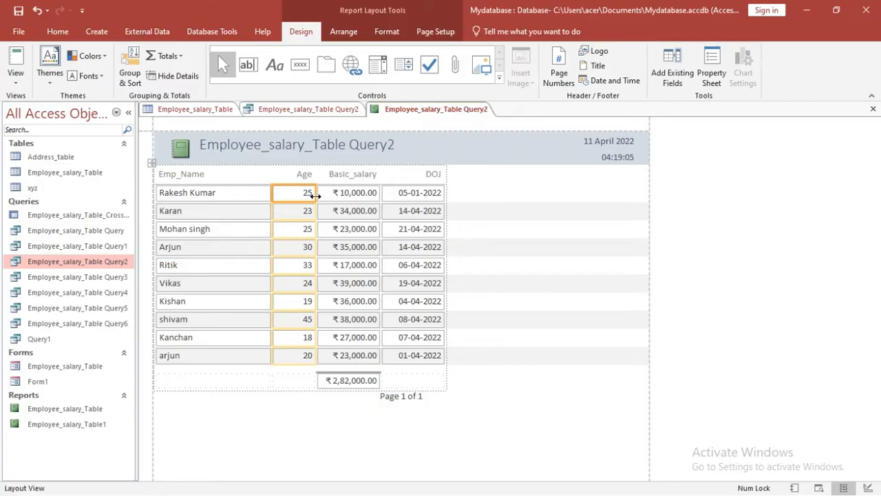
Center the values of the Age, Basic_salary and DOJ columns, as well as the Age column heading
click(57, 32)
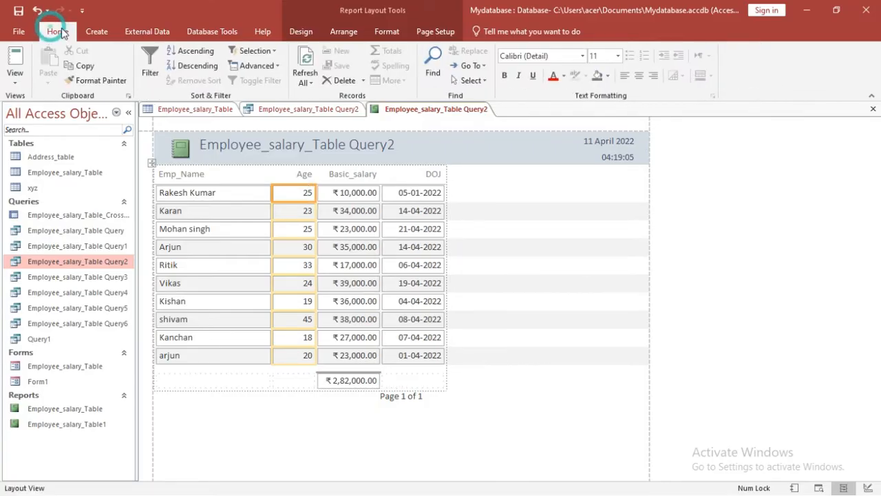
click(638, 76)
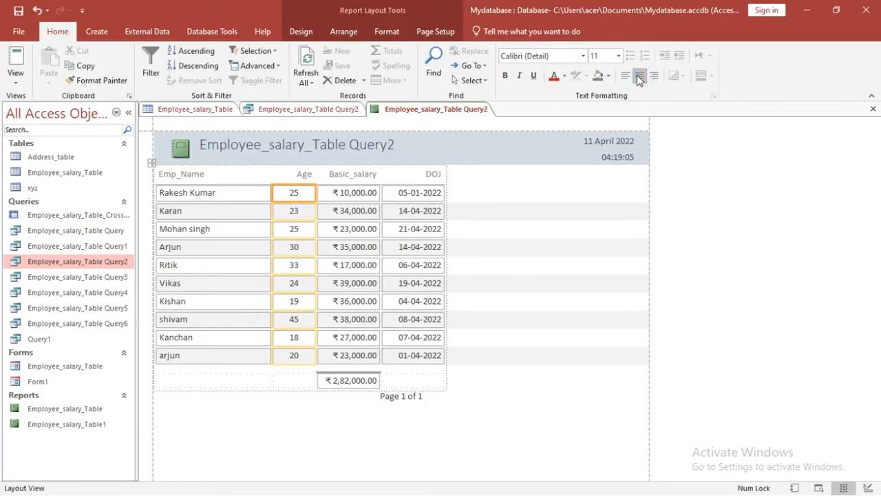
click(349, 193)
click(640, 76)
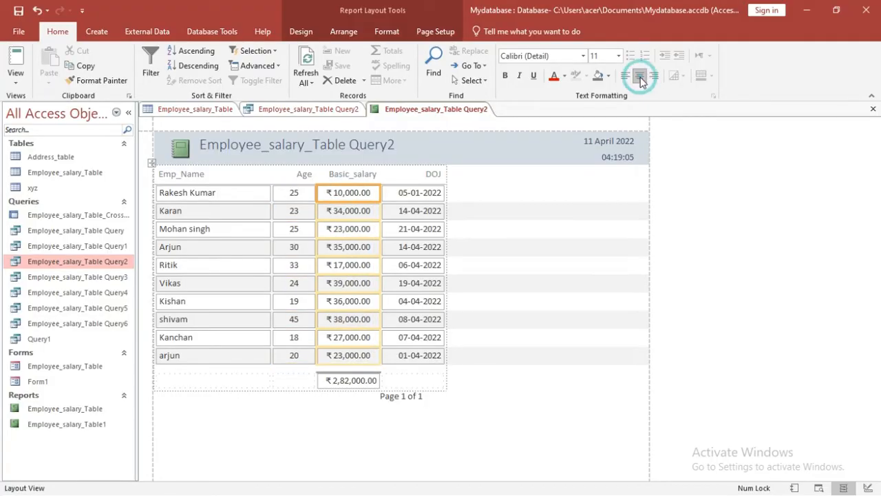
click(418, 192)
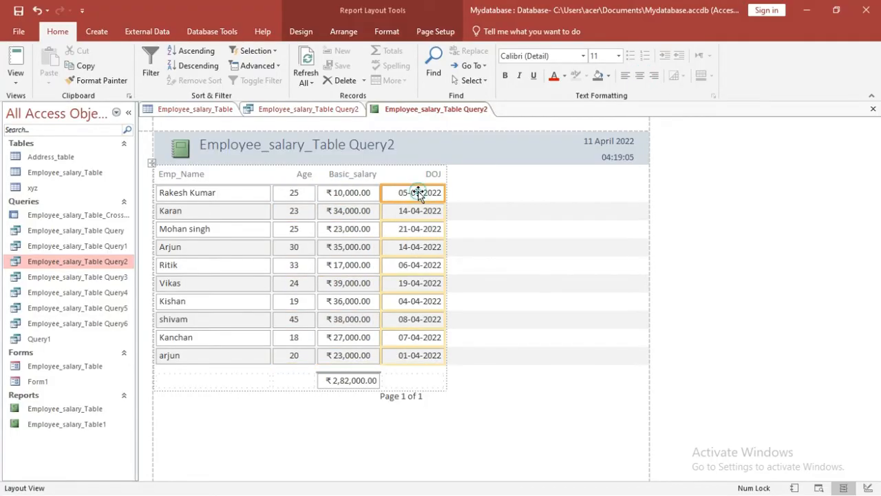
click(639, 77)
click(341, 175)
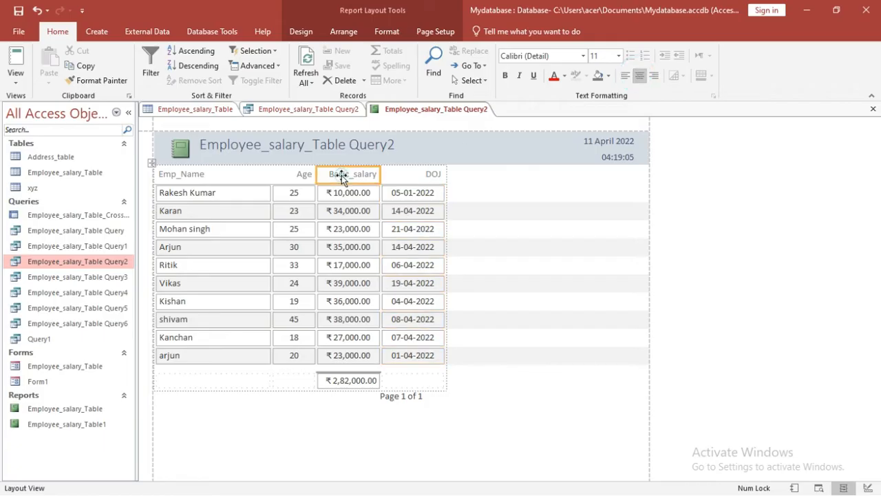
click(306, 174)
Replace the report's header title with "Report 1"
click(295, 145)
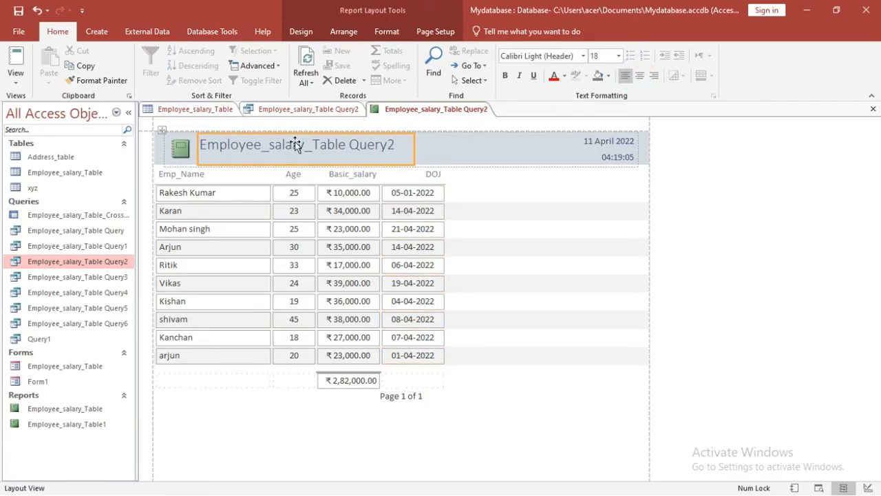
double_click(296, 145)
key(BackSpace)
key(BackSpace)
key(BackSpace)
key(BackSpace)
key(BackSpace)
key(BackSpace)
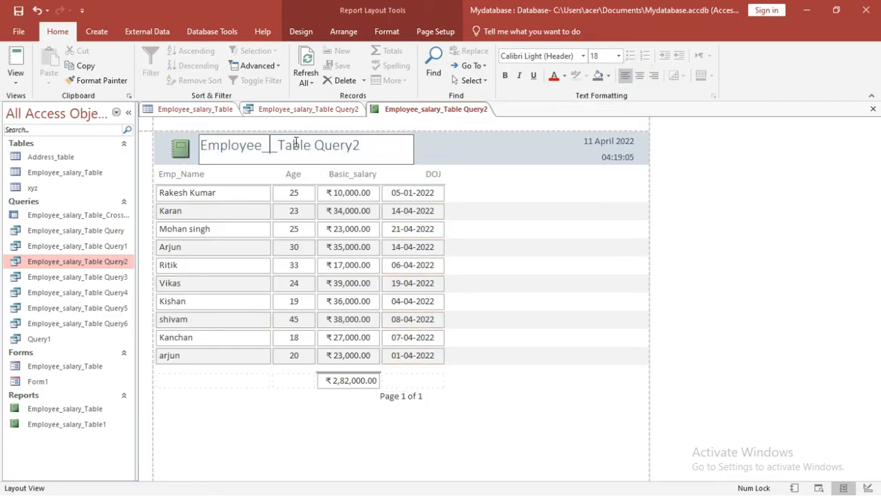
key(BackSpace)
key(BackSpace)
key(BackSpace)
key(BackSpace)
key(Delete)
key(Delete)
key(Delete)
key(Delete)
key(Delete)
key(Delete)
key(Delete)
key(Delete)
key(Delete)
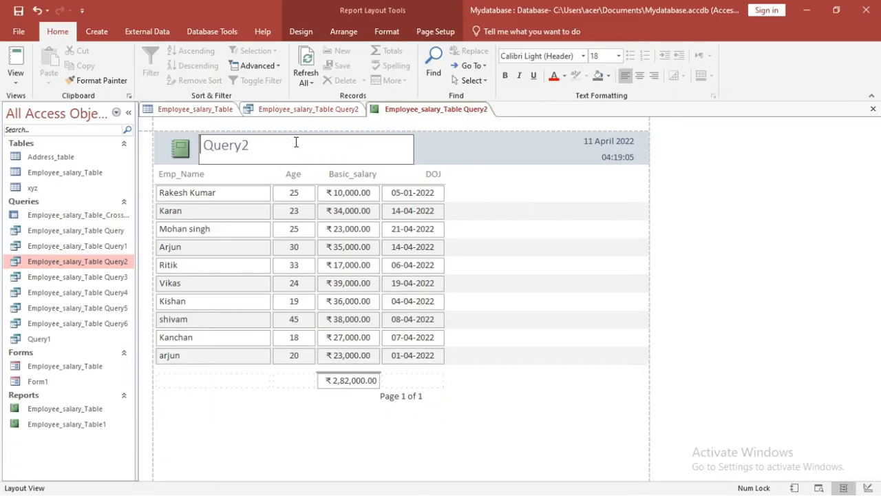
key(Delete)
key(Delete)
key(Delete)
key(Delete)
text(Report 1)
click(429, 143)
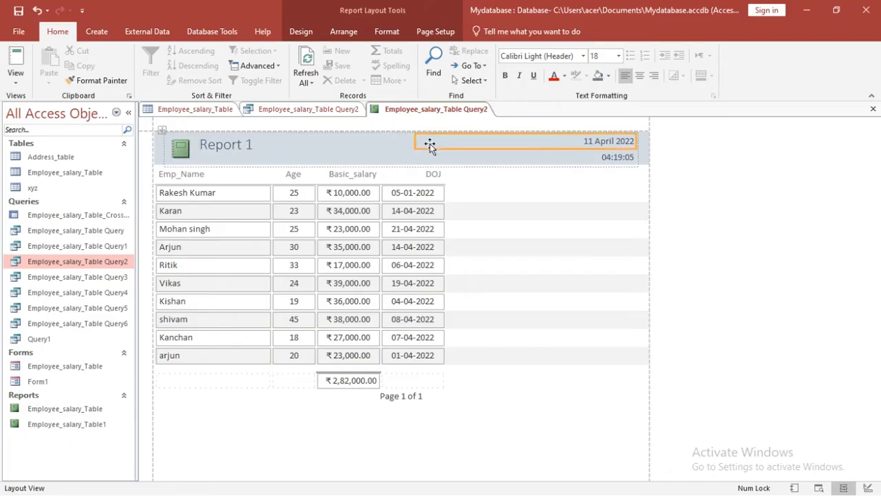
Center the "Report 1" title in its box and color its text red
click(323, 170)
click(321, 156)
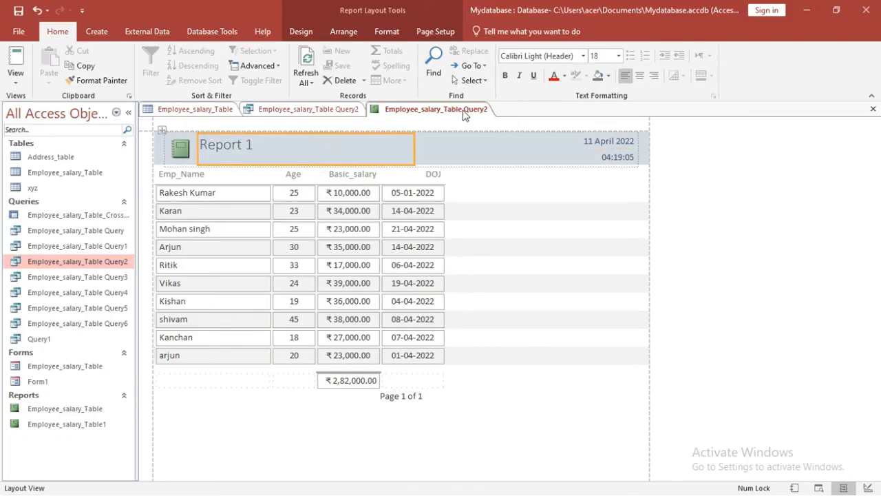
click(640, 76)
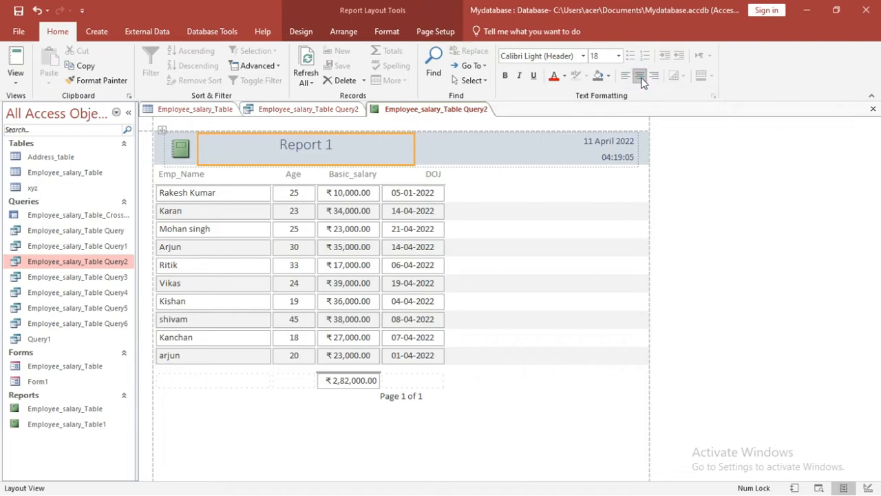
click(554, 75)
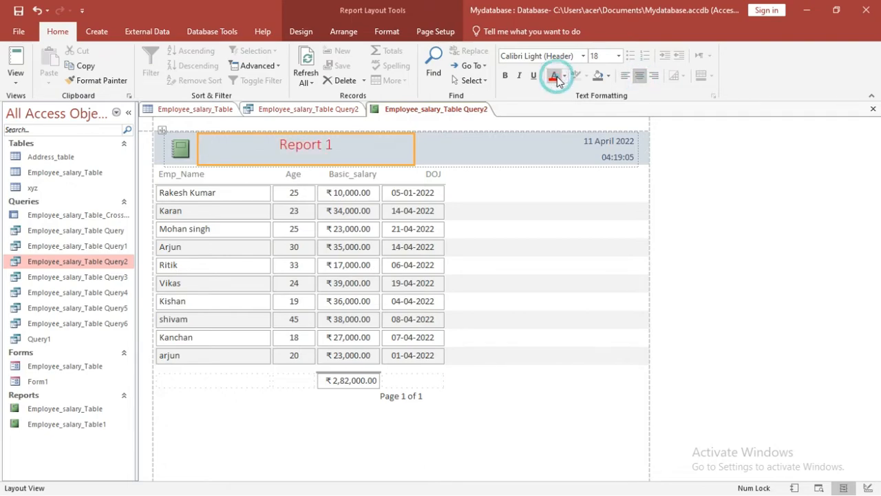
Center the DOJ column heading in its box
click(202, 181)
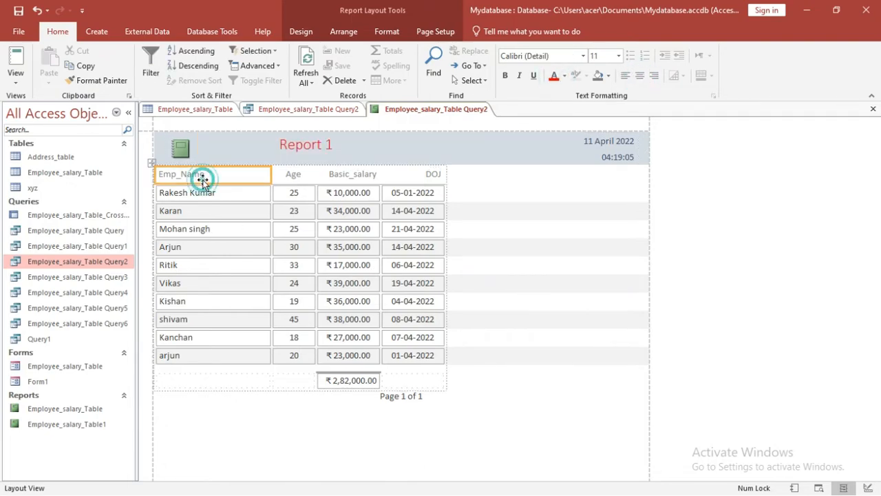
ctrl+click(297, 177)
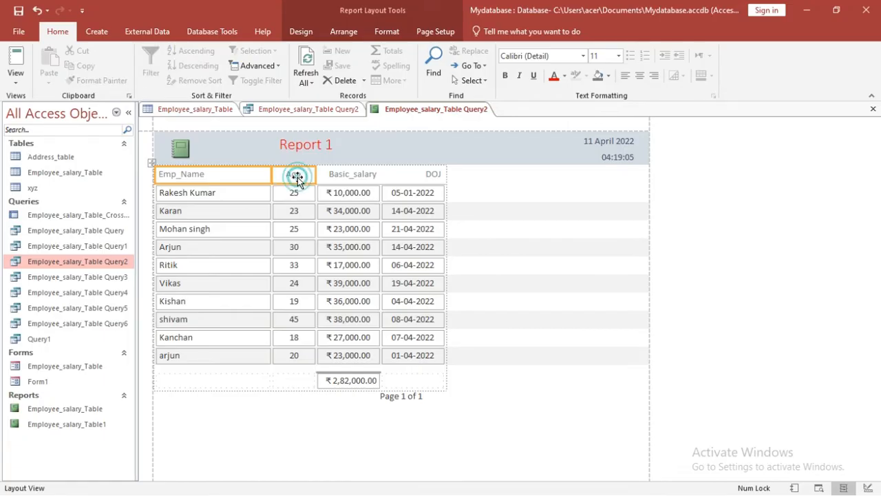
ctrl+click(351, 177)
click(417, 177)
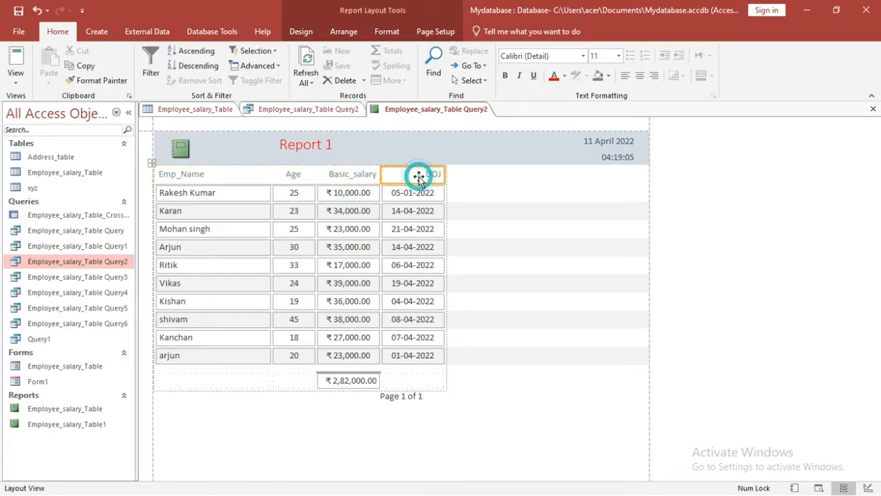
click(639, 77)
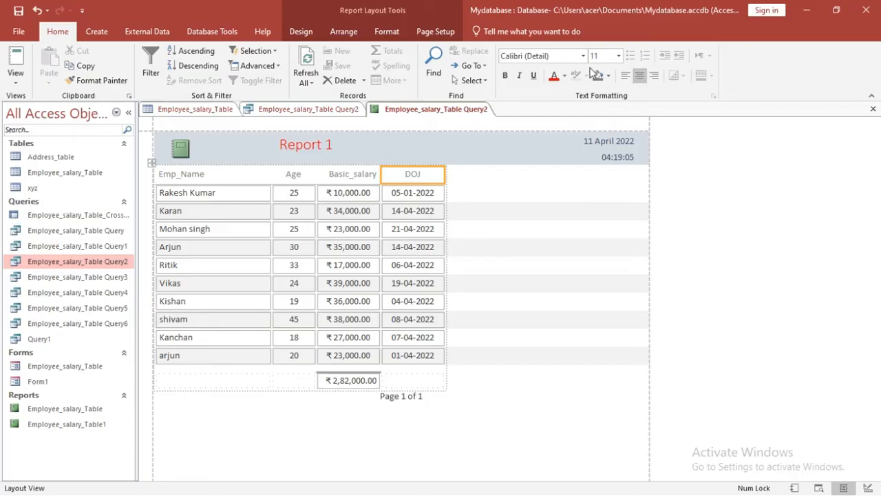
Color the text of the Emp_Name, Age, Basic_salary and DOJ headings black
click(565, 76)
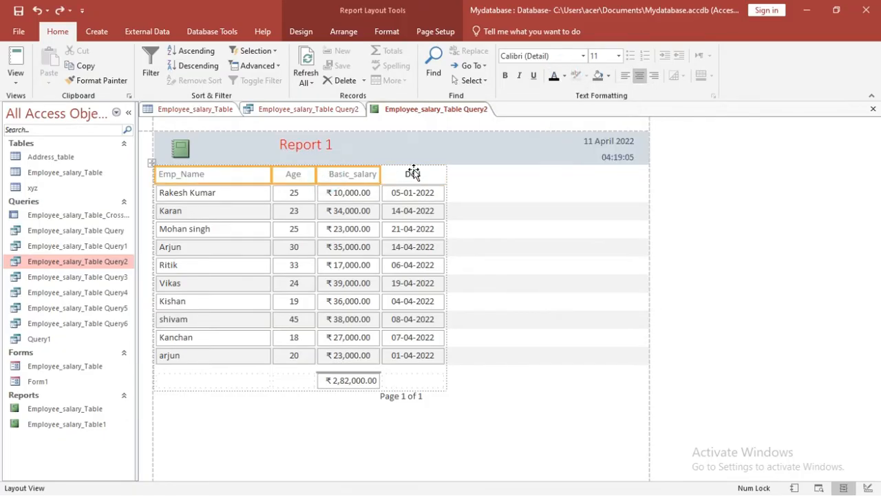
shift+click(415, 173)
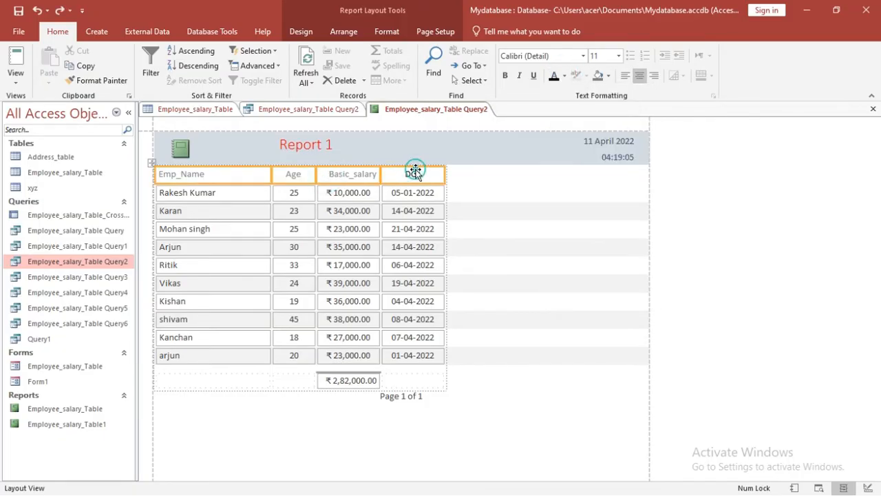
click(555, 77)
Give the Basic_salary total box an orange-gold background and red text
click(363, 380)
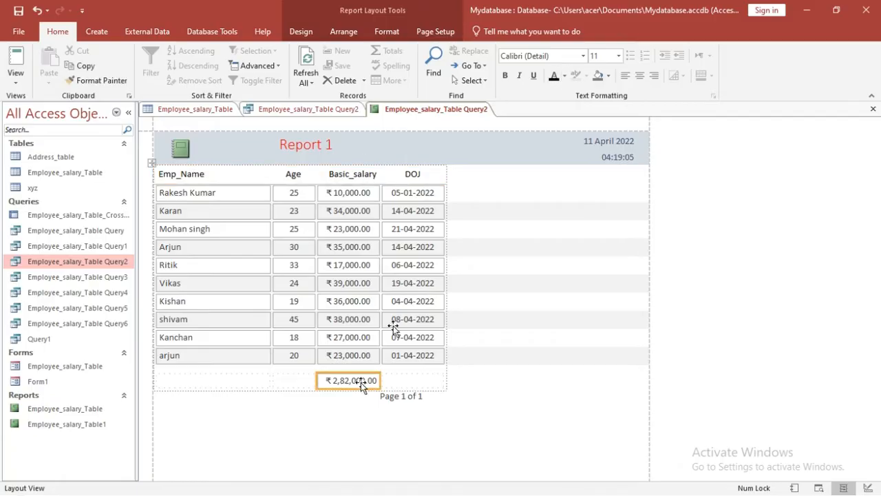
click(609, 75)
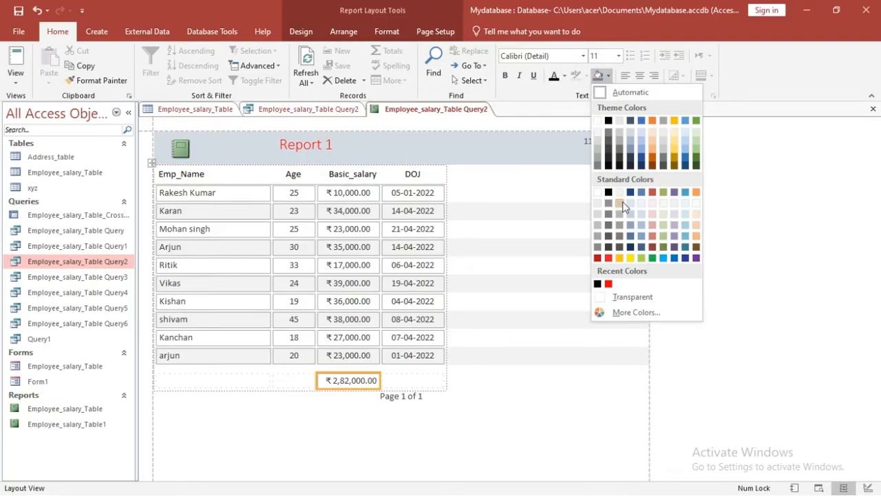
click(620, 258)
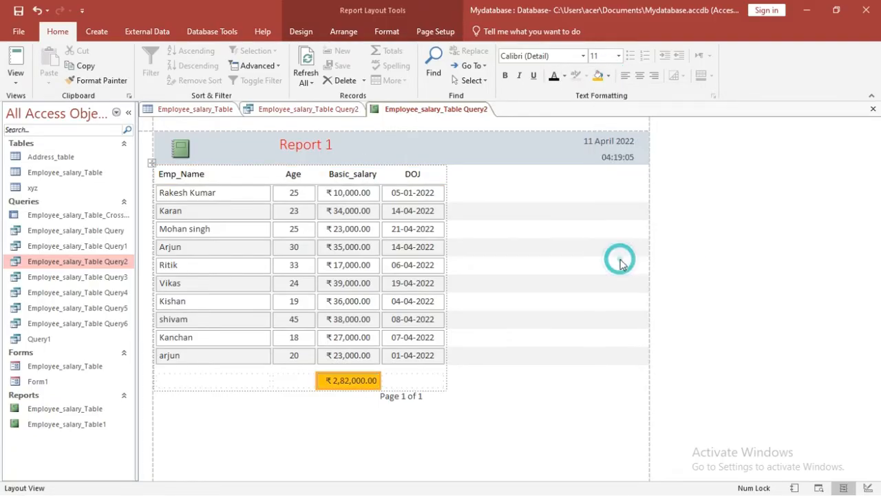
click(564, 76)
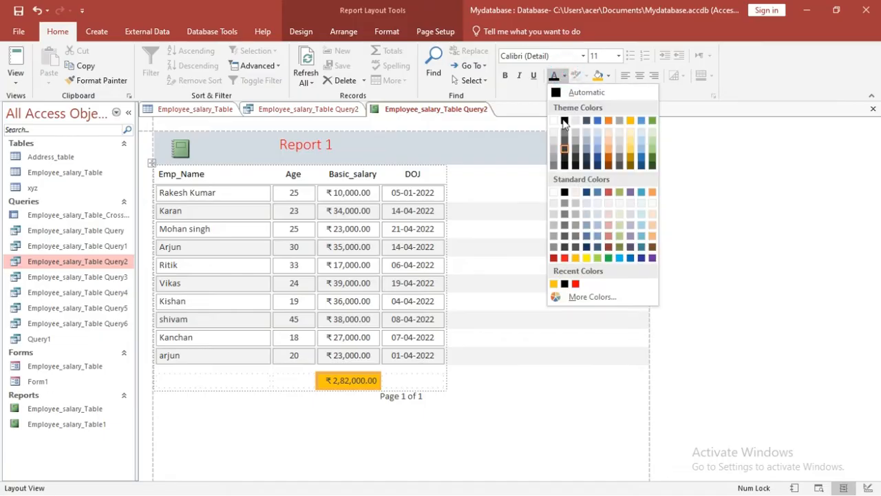
click(564, 257)
click(526, 268)
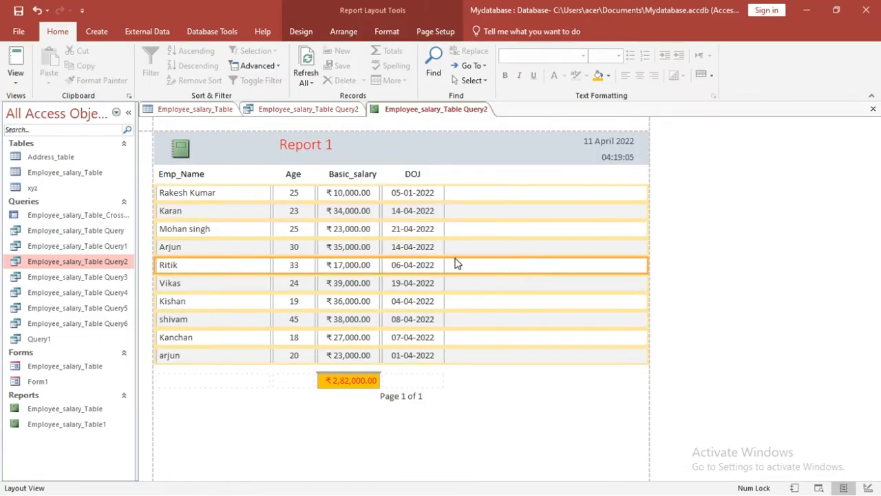
click(504, 210)
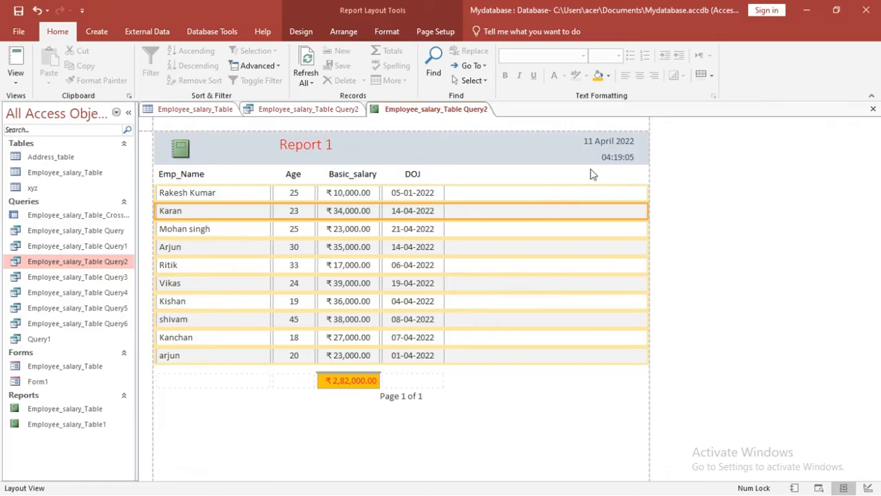
Narrow the header's date and time area so the header layout ends near the DOJ column's outer edge
click(625, 141)
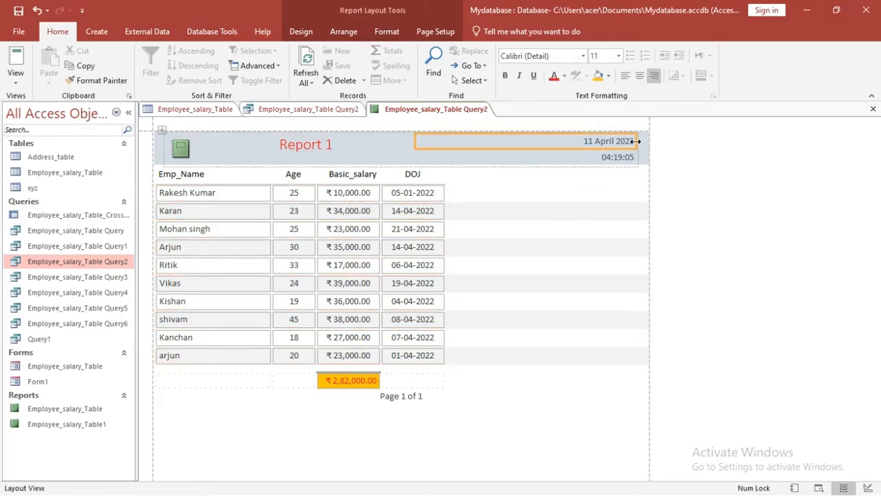
drag(635, 142, 387, 143)
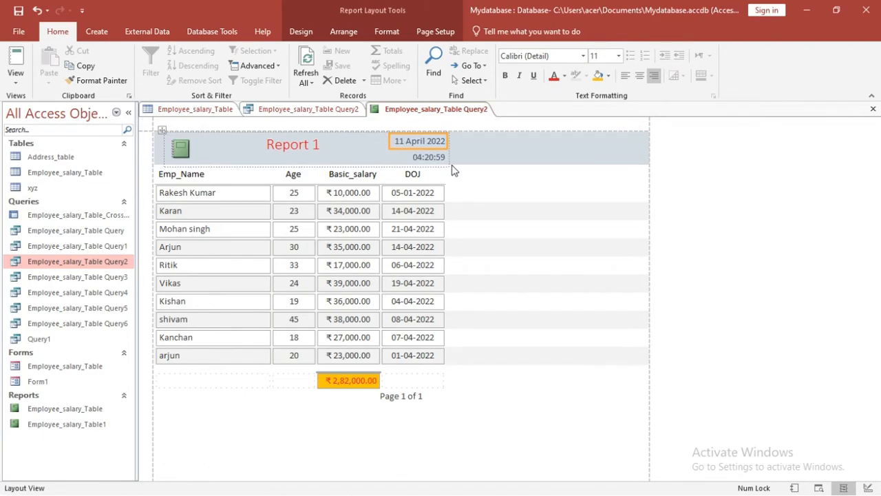
click(512, 193)
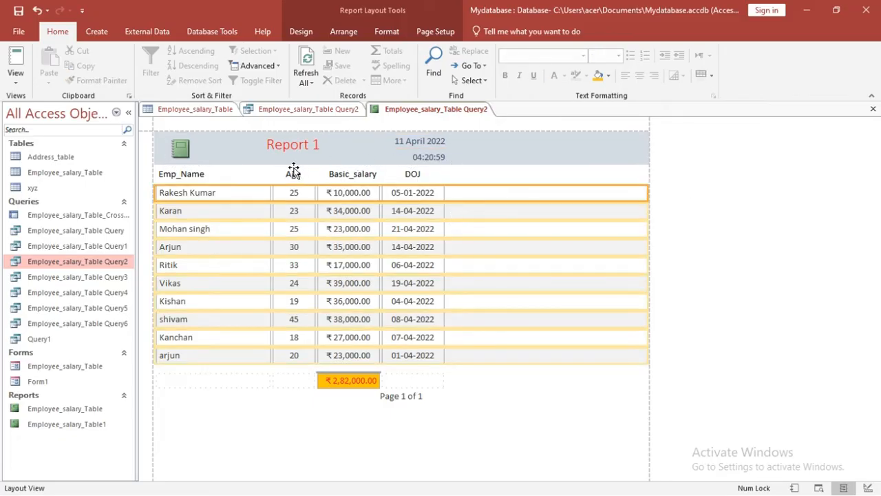
Replace the report header's logo with a picture from the Desktop folder
click(257, 151)
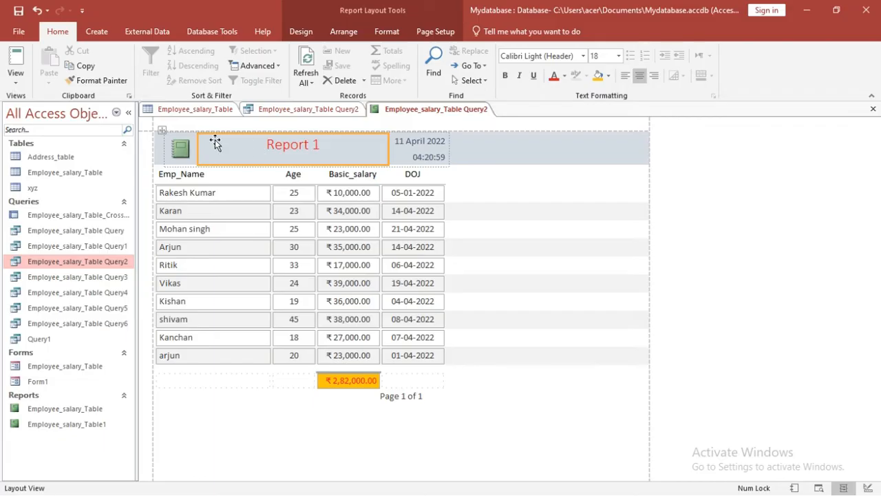
click(188, 151)
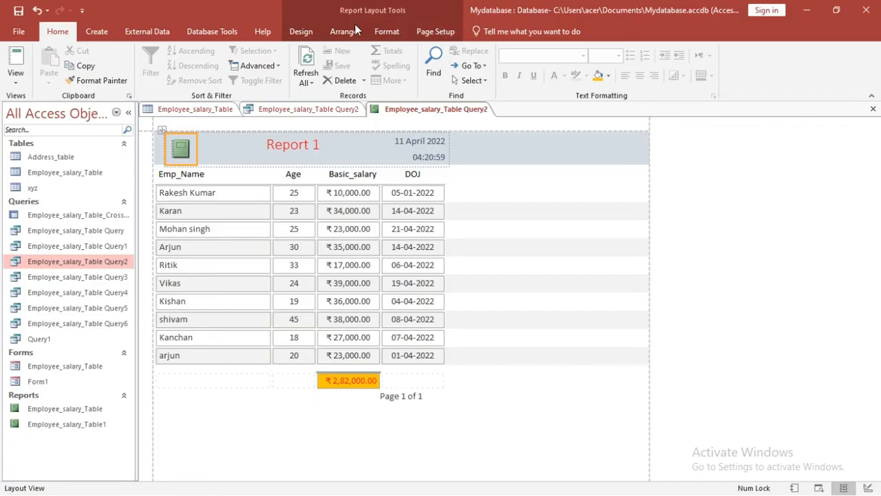
click(303, 33)
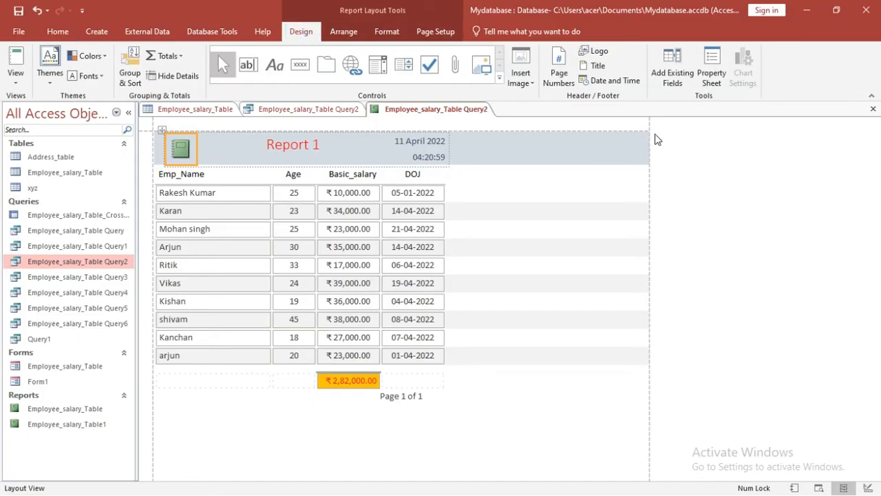
click(601, 52)
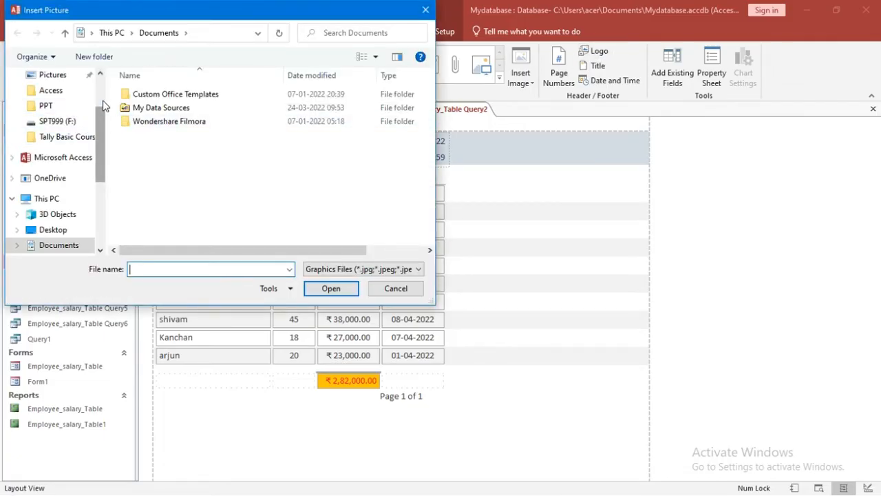
drag(103, 125, 104, 101)
click(61, 98)
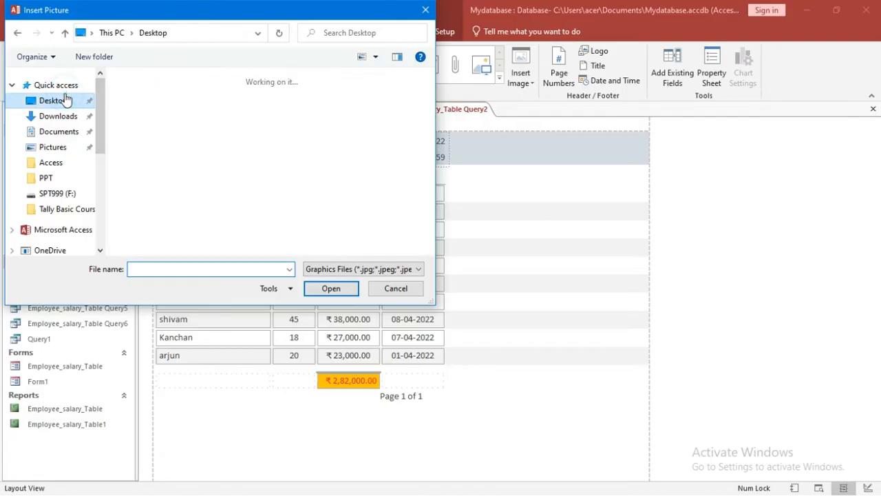
double_click(124, 104)
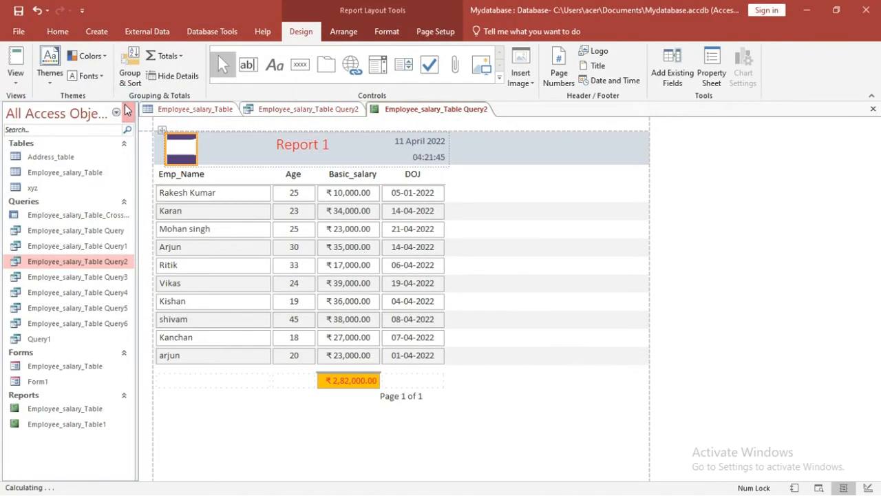
Remove the logo picture from the report header beside the "Report 1" title
click(251, 146)
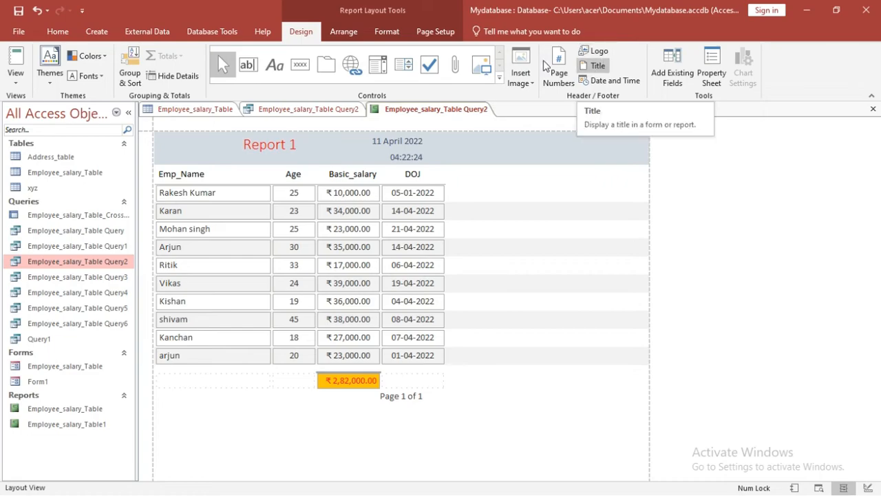
click(273, 146)
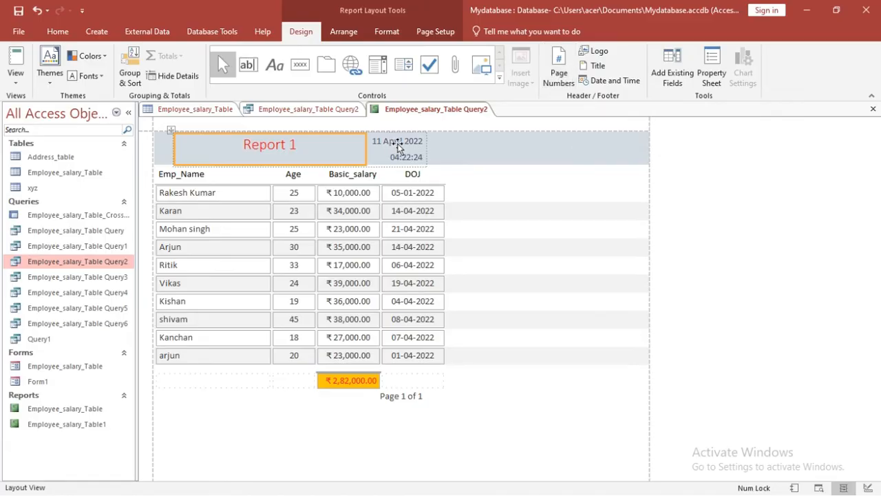
In the report's Print Preview, set the page margins to Wide and restrict the printout to data only
click(15, 77)
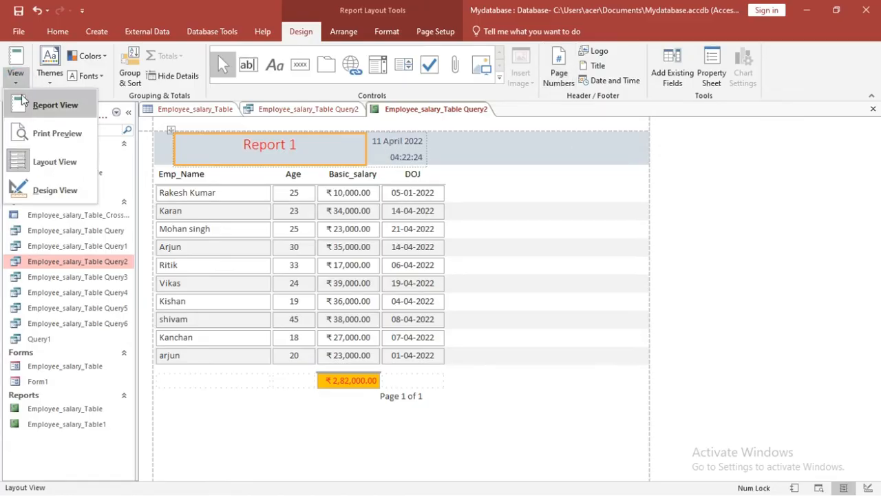
click(44, 130)
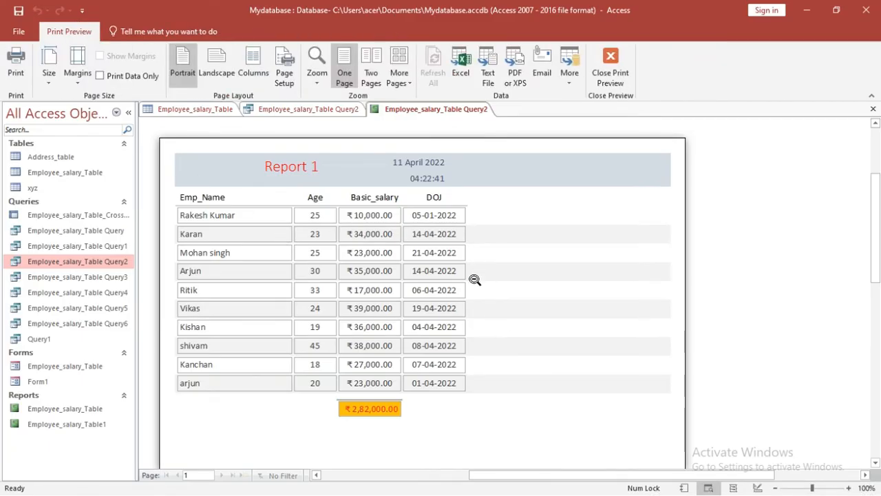
click(79, 84)
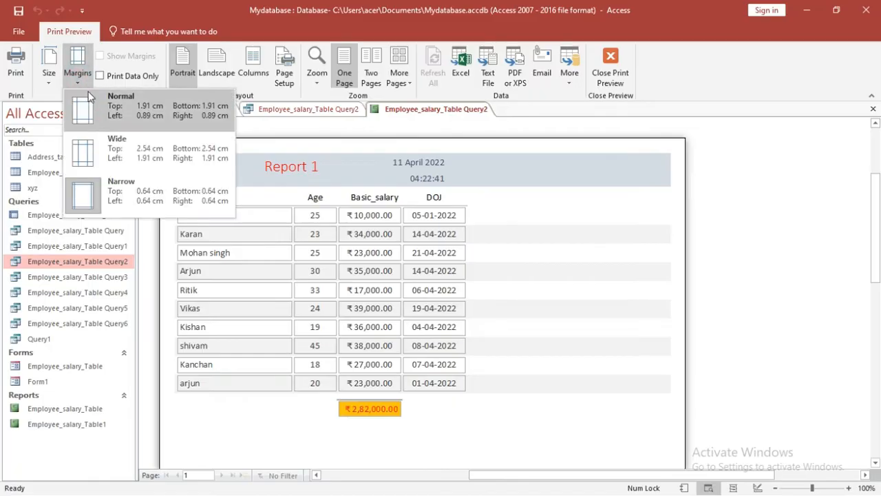
click(111, 153)
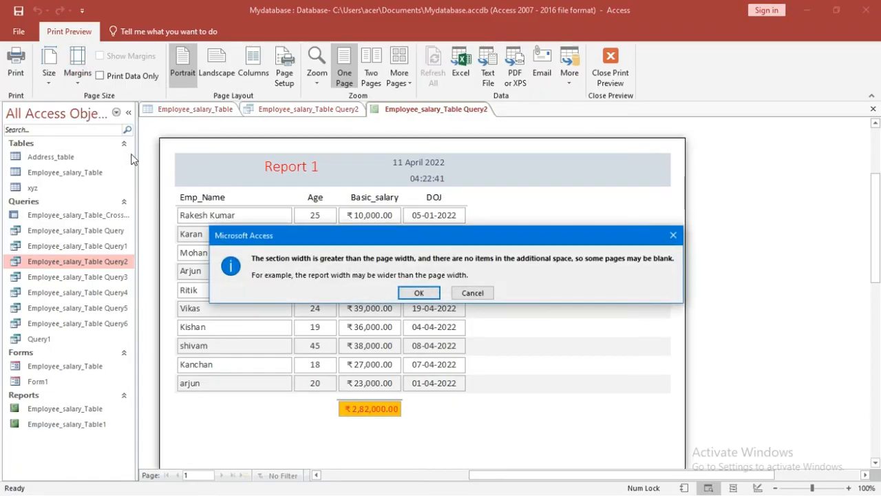
click(421, 293)
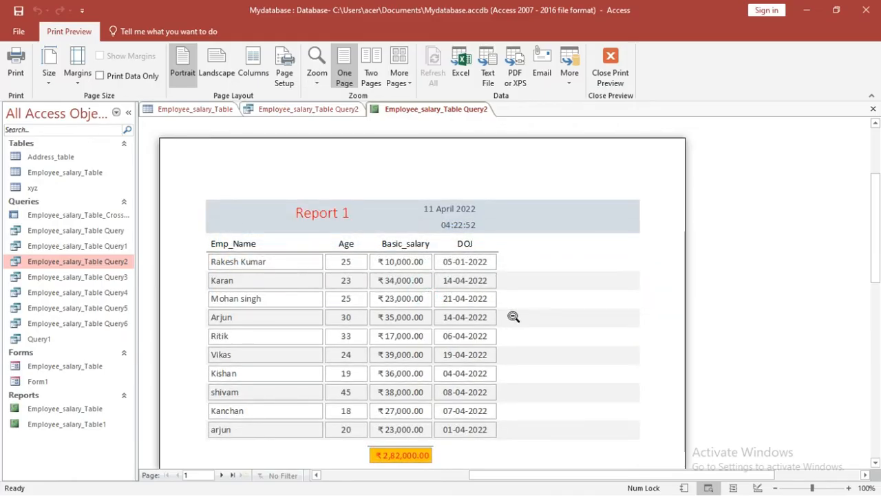
click(101, 76)
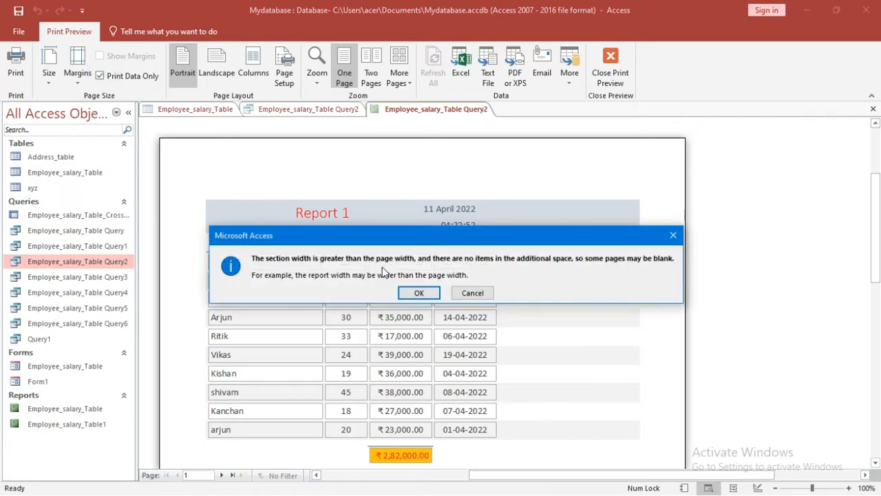
click(411, 293)
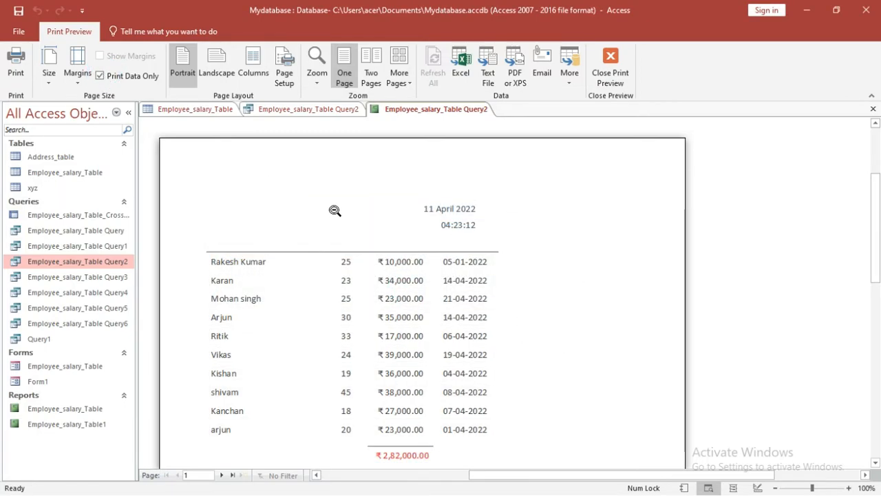
Switch the report page to landscape orientation and return it to portrait
click(232, 76)
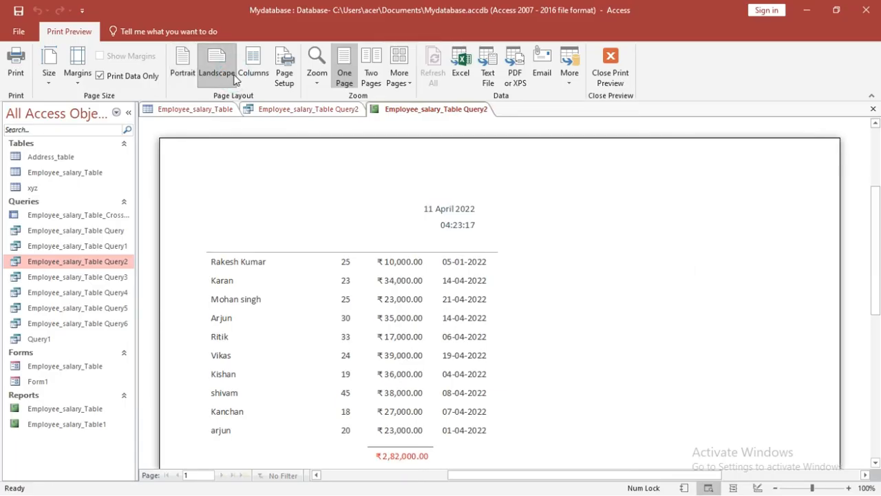
click(183, 66)
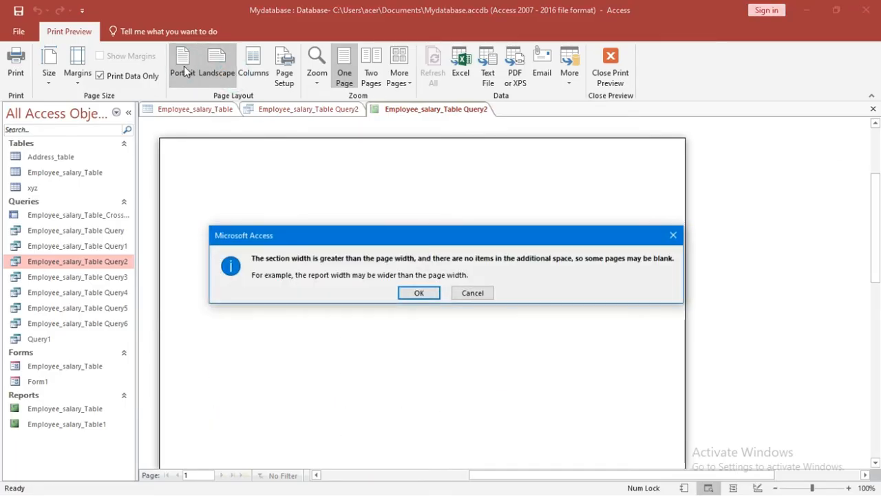
click(419, 294)
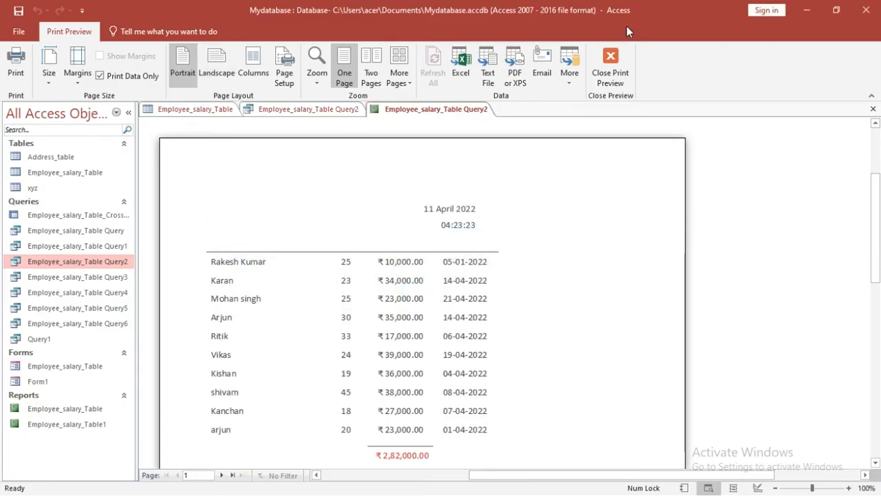
Leave Print Preview and close the report without saving it
click(611, 66)
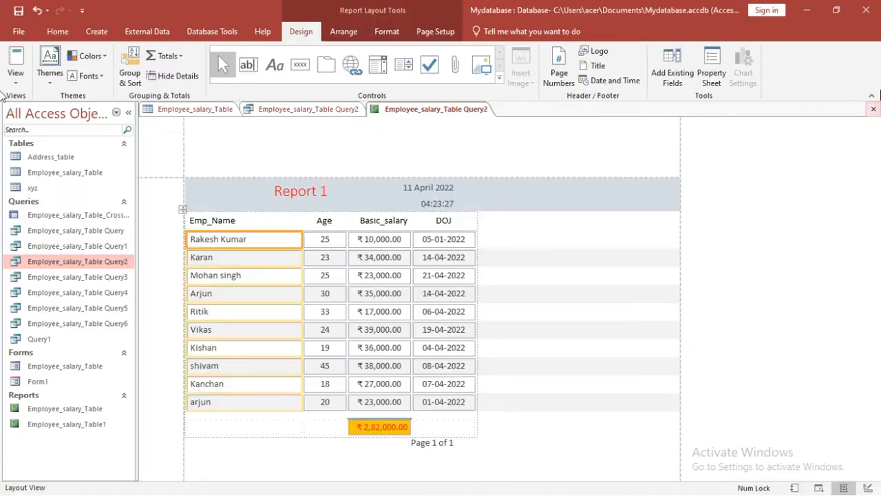
click(875, 110)
click(447, 289)
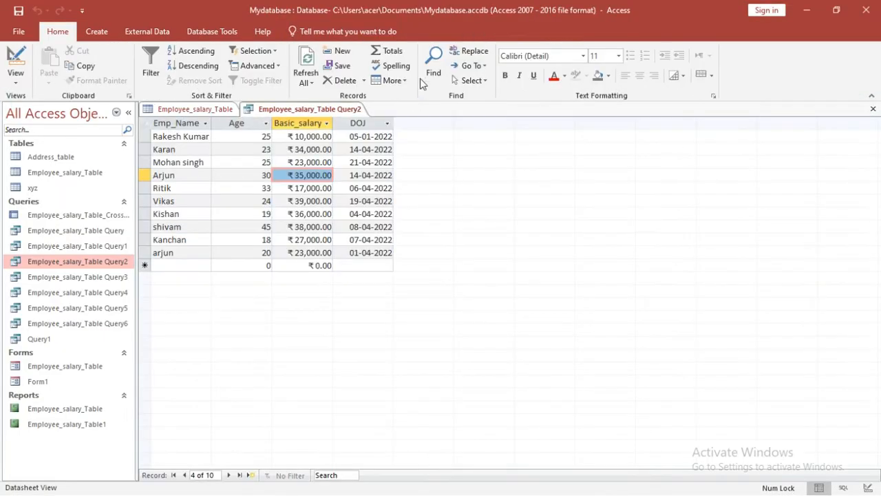
Close the Employee_salary_Table Query2 datasheet and go to the Employee_salary_Table datasheet
click(97, 31)
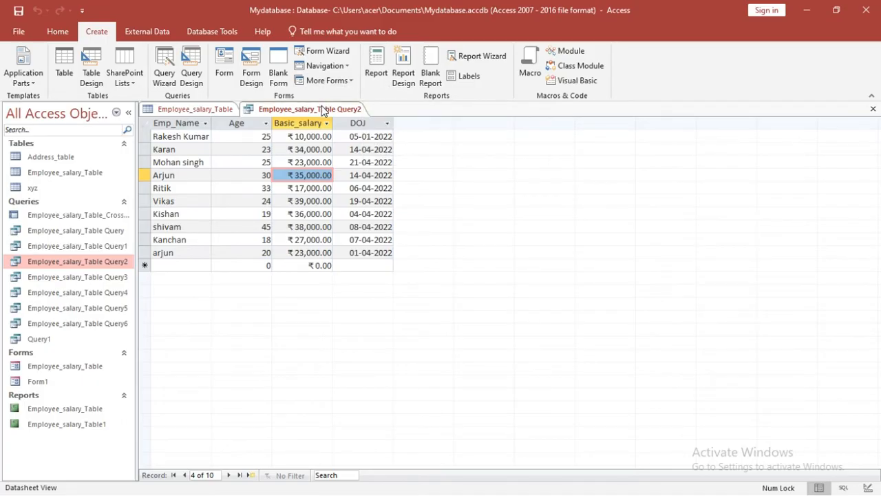
click(873, 109)
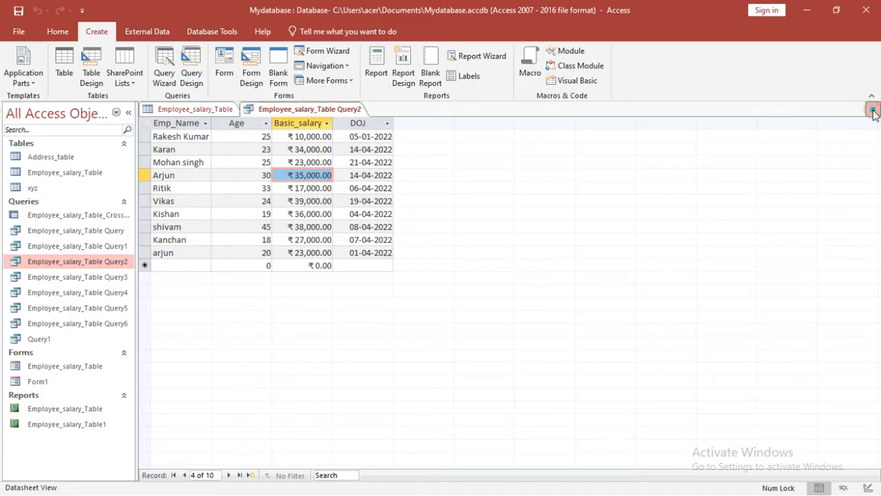
click(330, 188)
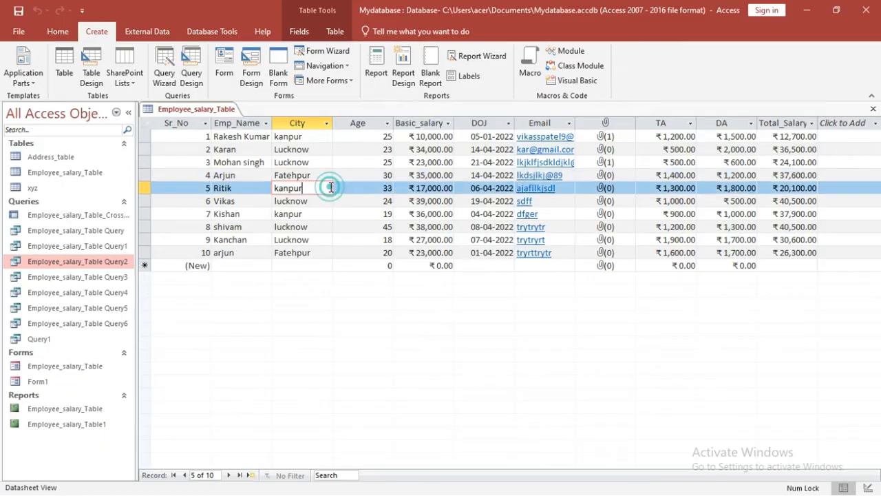
click(338, 188)
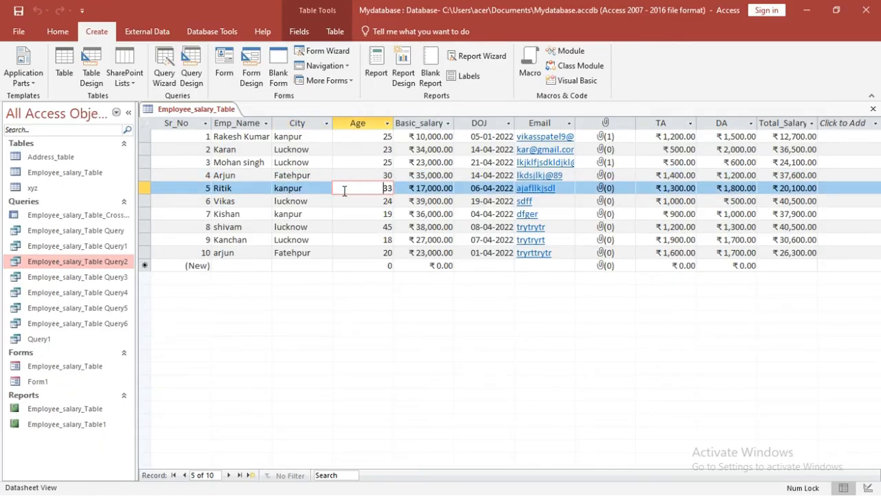
click(344, 202)
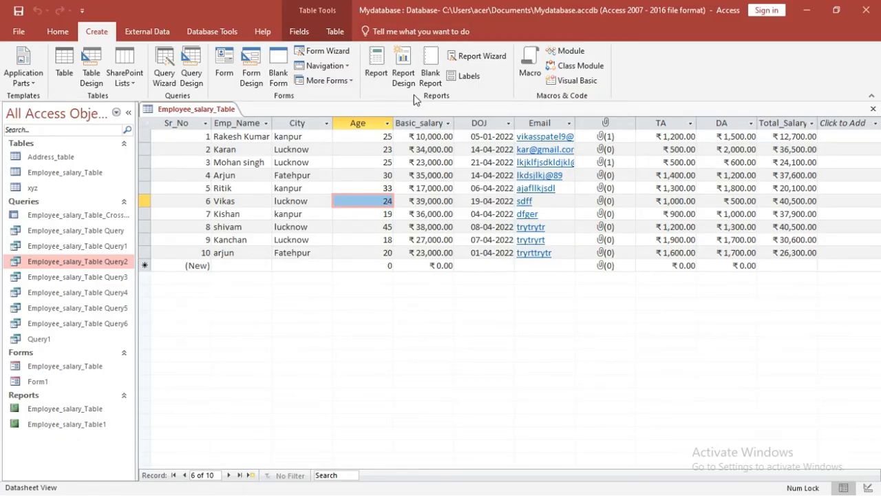
Start a Report Wizard report from Employee_salary_Table with the fields Emp_Name, City, Age, Basic_salary, DOJ and Email
click(475, 57)
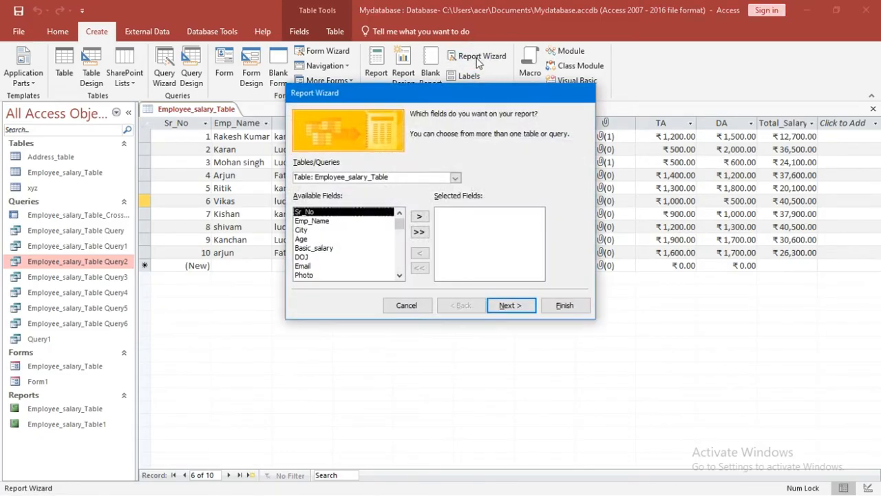
click(455, 178)
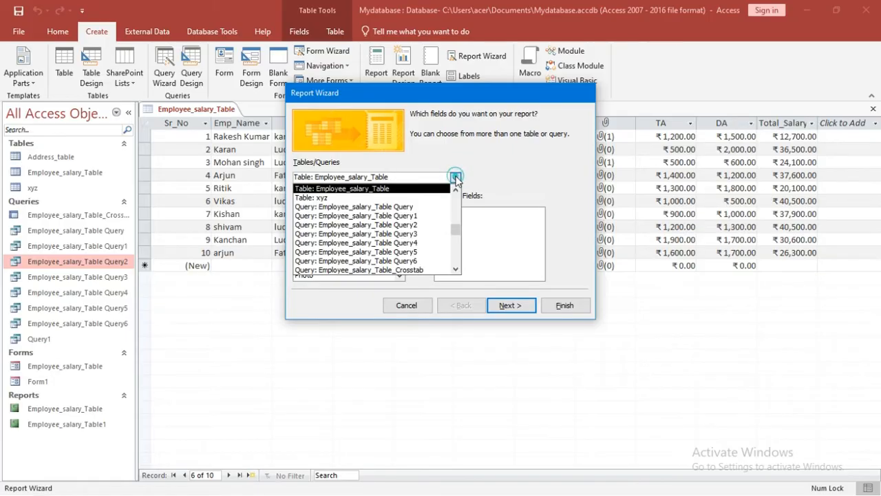
click(456, 178)
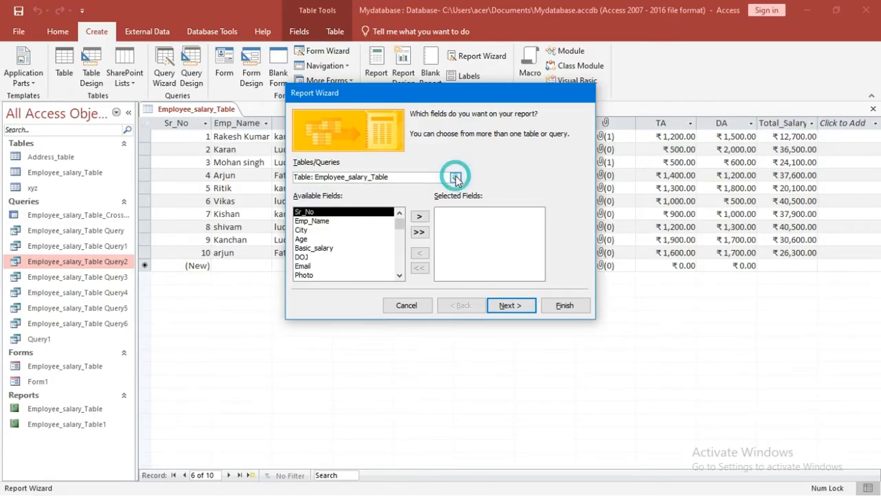
click(332, 221)
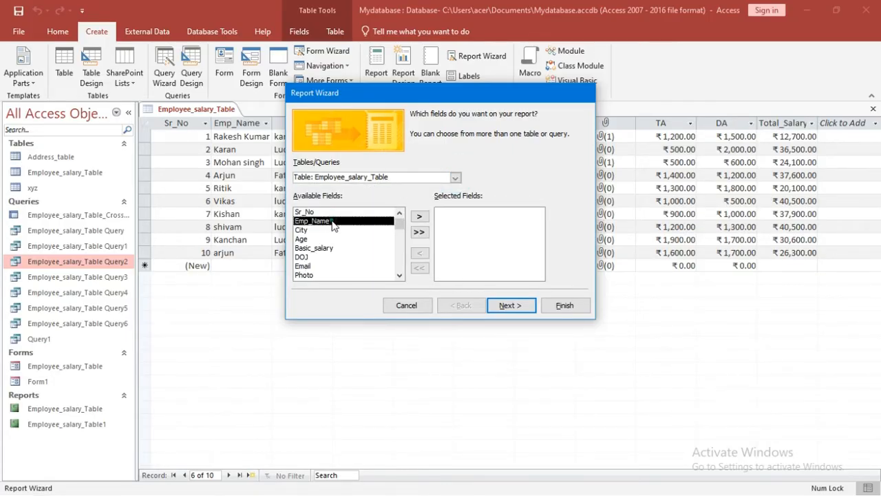
click(420, 216)
click(420, 216)
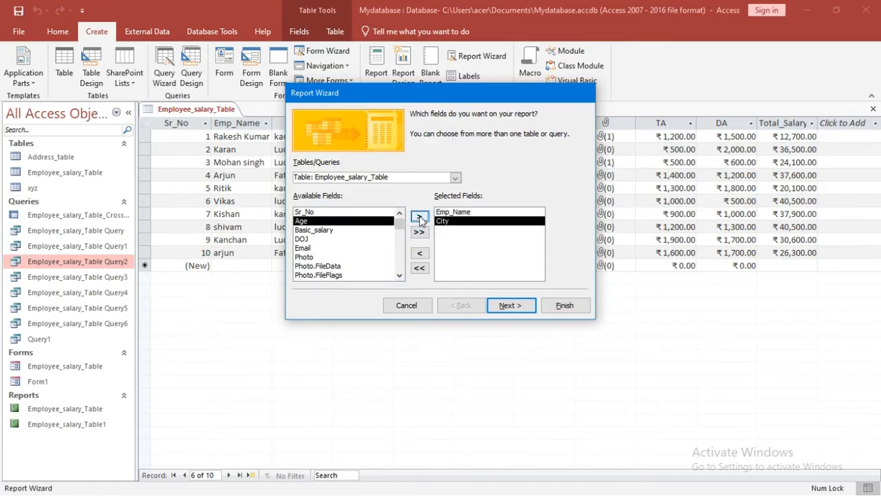
click(419, 216)
click(419, 216)
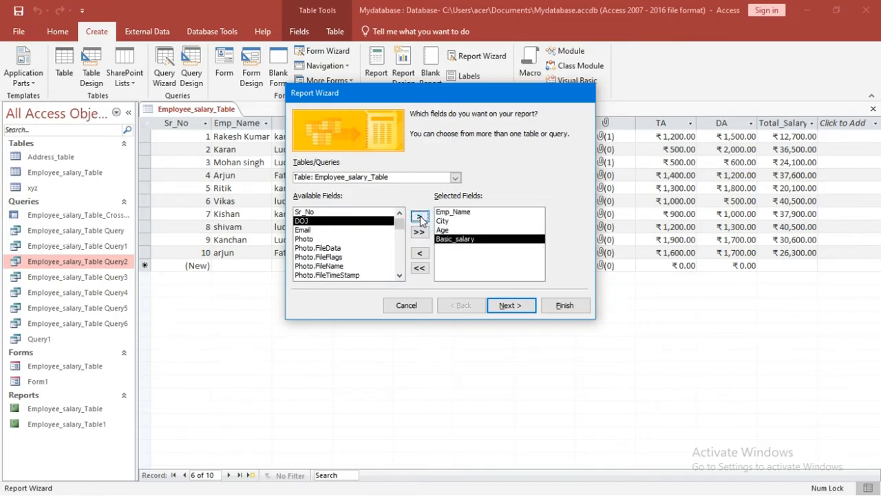
click(419, 216)
click(419, 217)
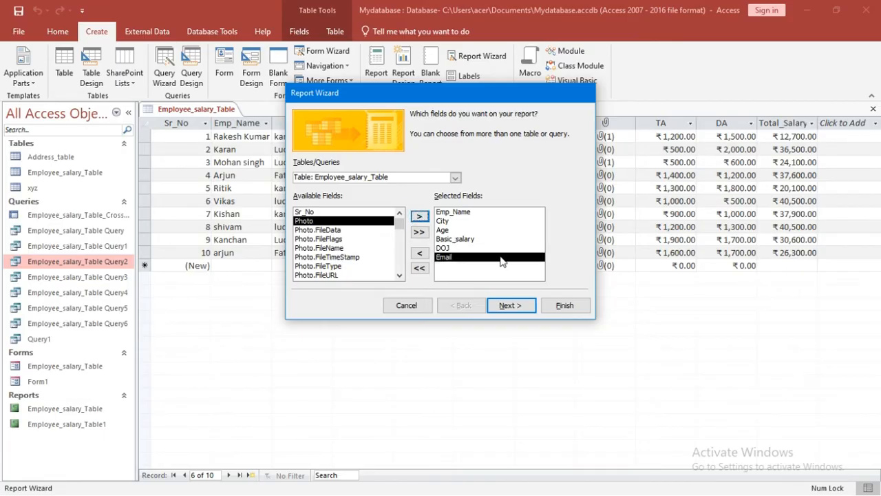
click(518, 307)
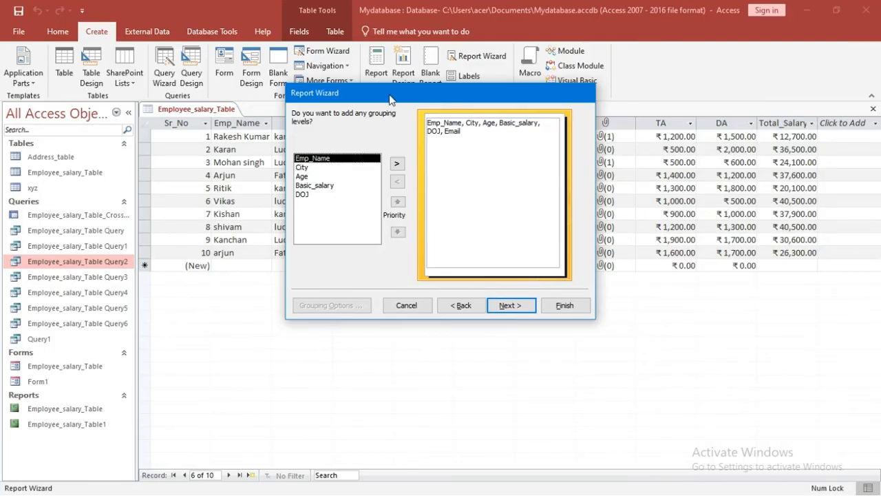
Move the Report Wizard dialog aside to uncover the table and add City as the report's grouping level
drag(390, 98, 573, 119)
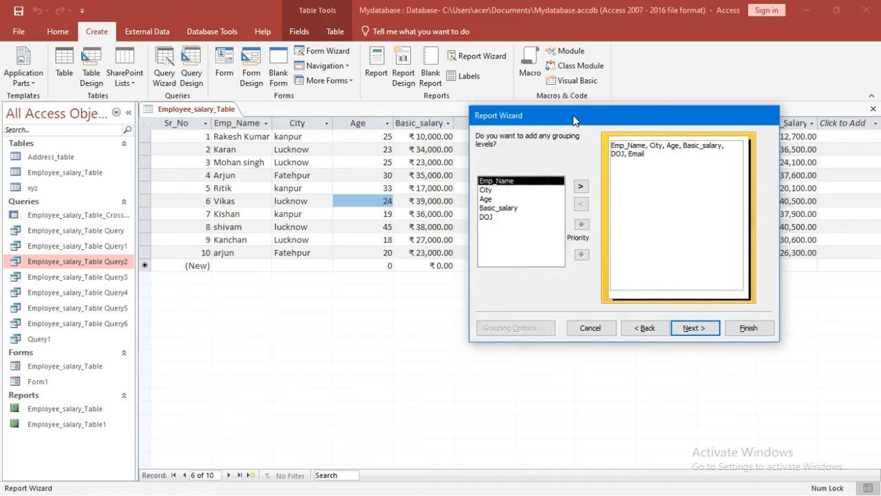
click(493, 199)
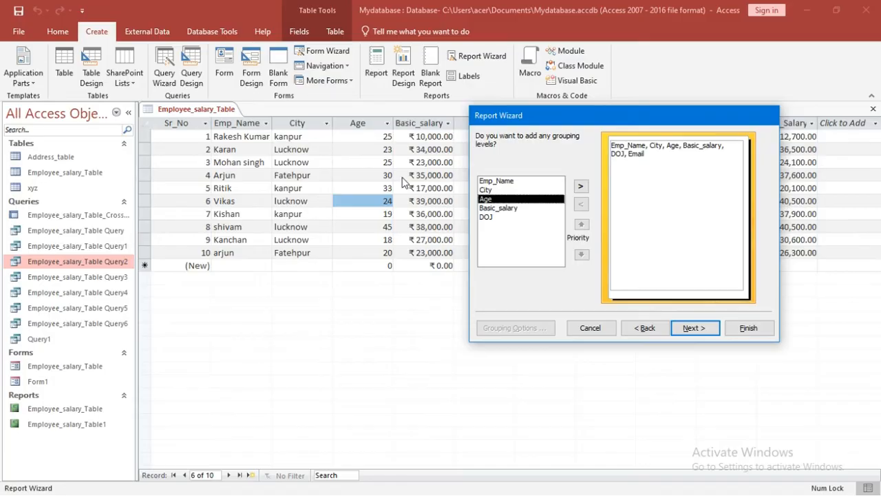
click(293, 140)
click(487, 190)
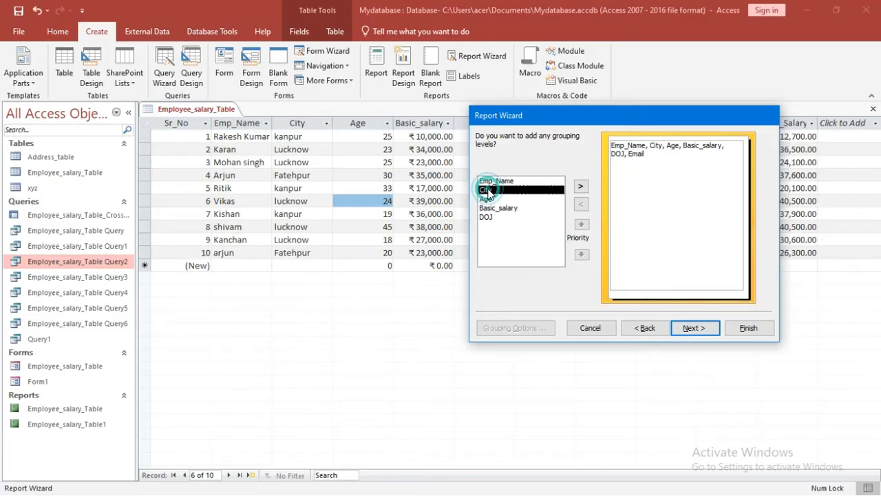
click(581, 186)
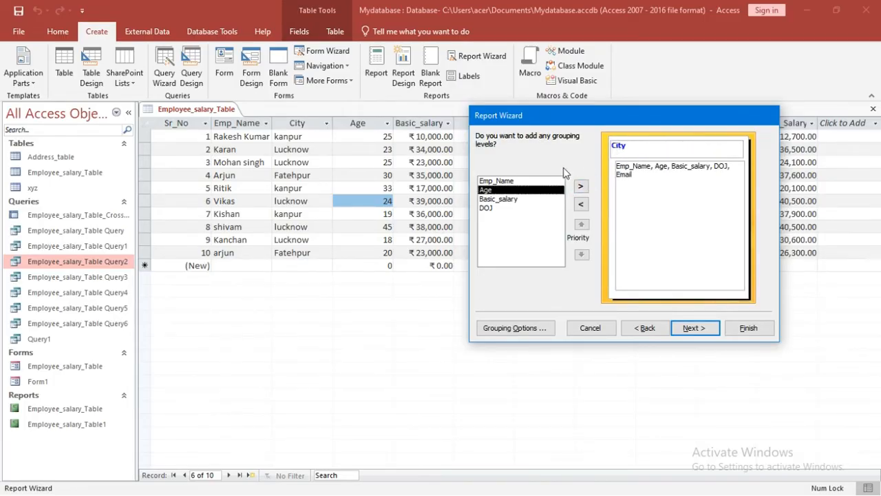
Try DOJ as a second grouping level under City and remove that level again
click(491, 209)
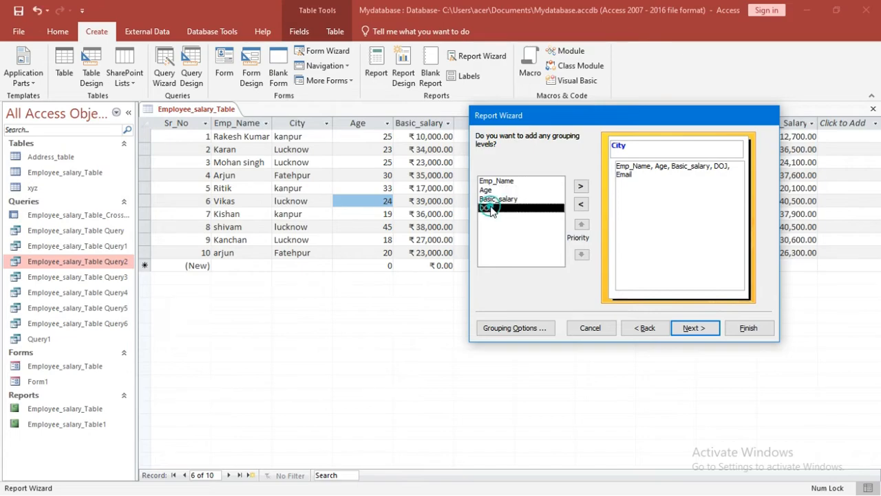
click(581, 186)
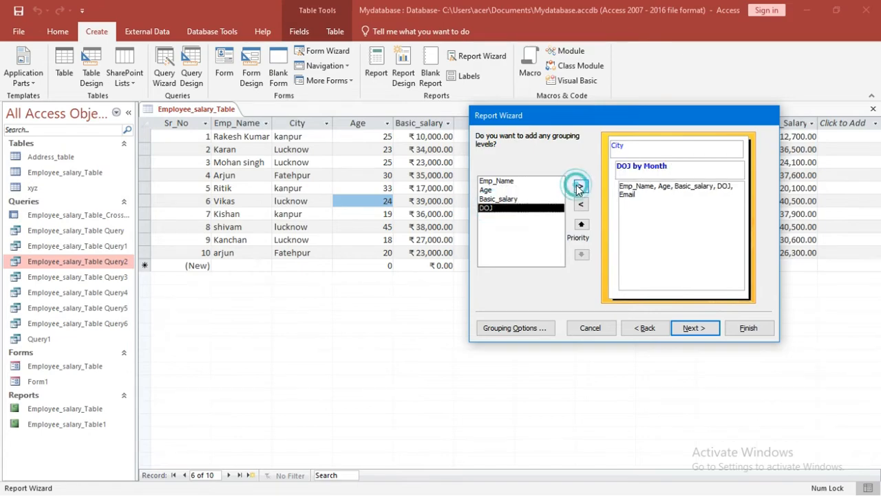
click(639, 171)
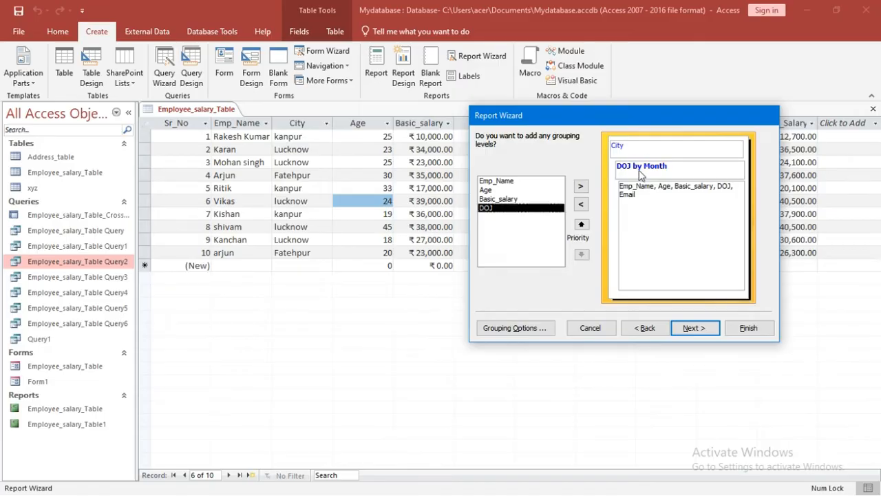
click(582, 205)
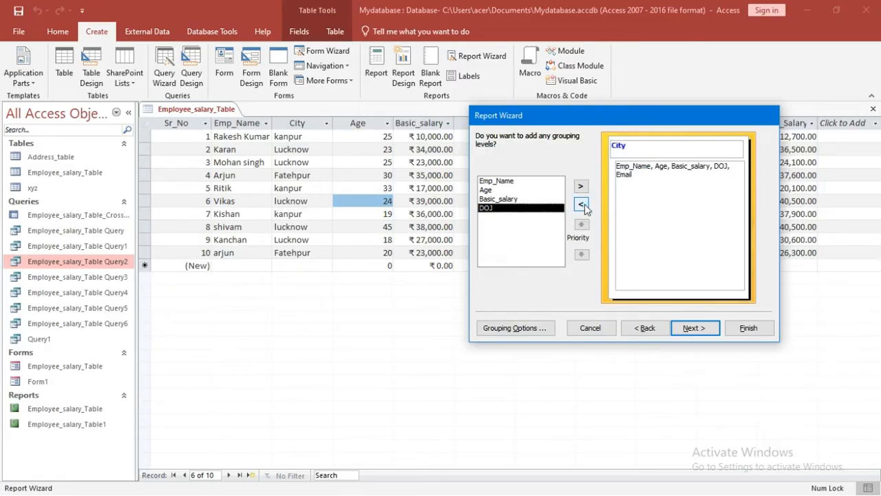
Sort the report's detail records by Basic_salary in ascending order
click(694, 328)
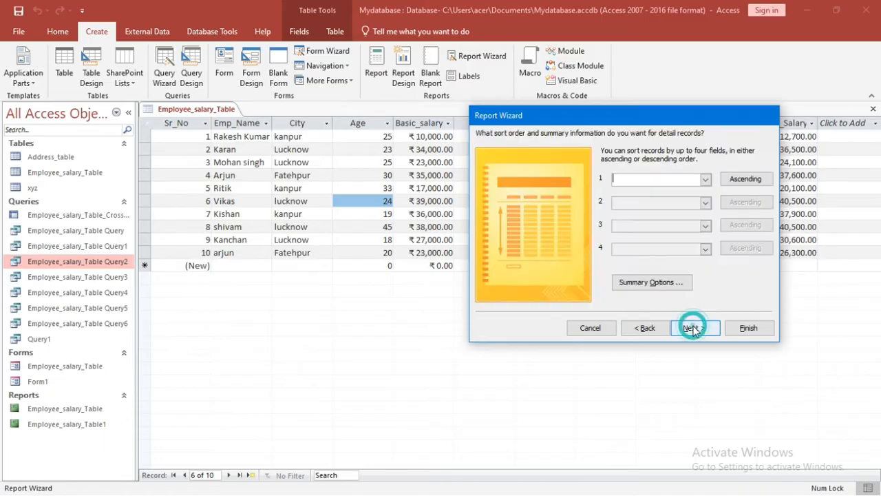
click(705, 179)
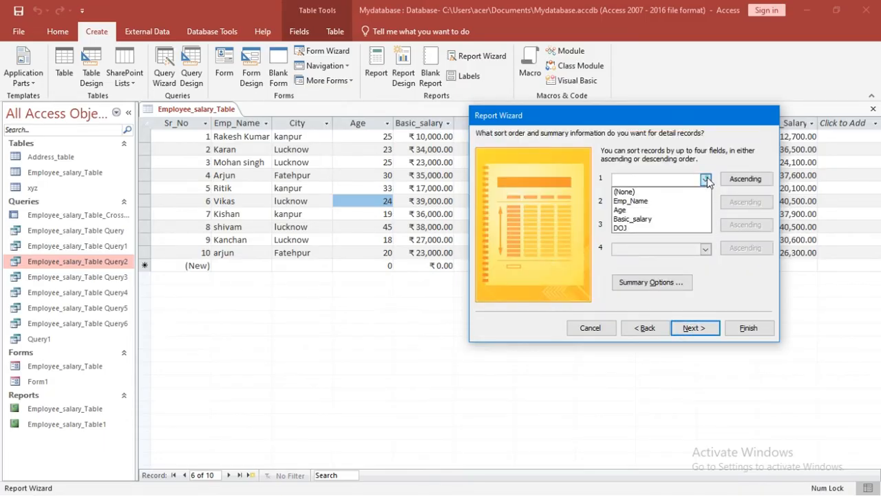
click(661, 219)
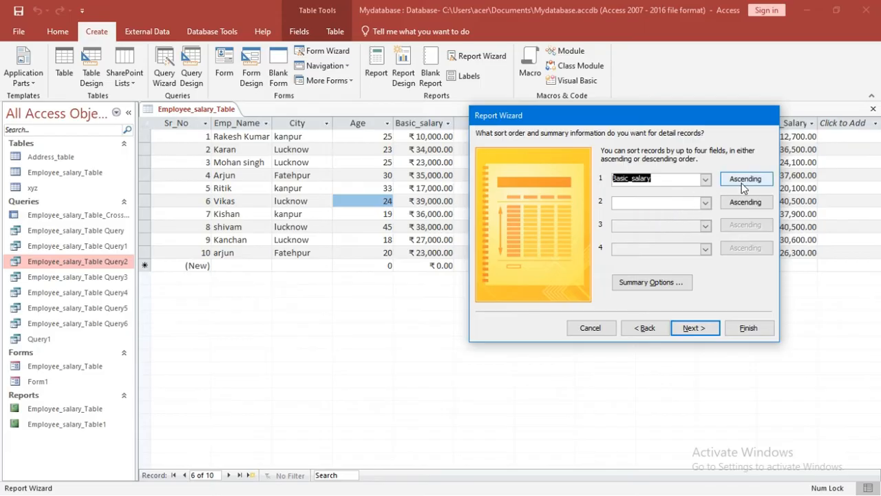
click(690, 329)
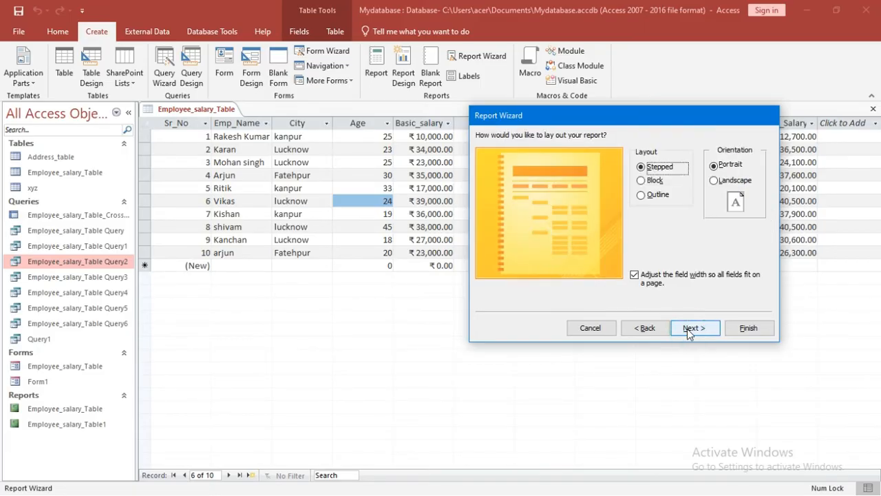
Compare the Block and Outline layouts, choose Stepped in portrait orientation, and finish the report with a preview under its default title
click(642, 181)
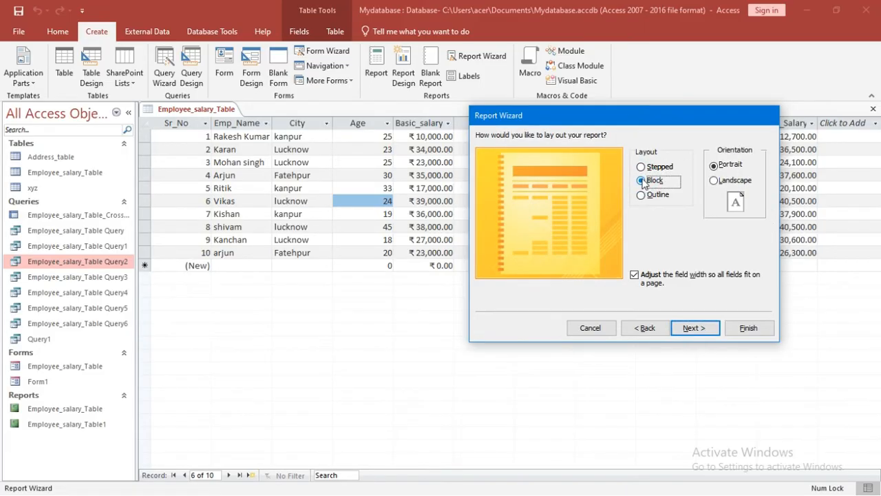
click(642, 195)
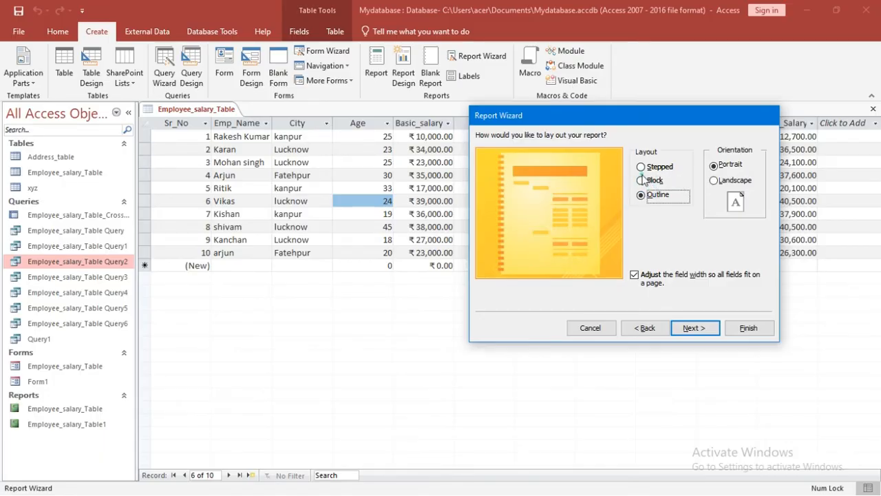
click(642, 180)
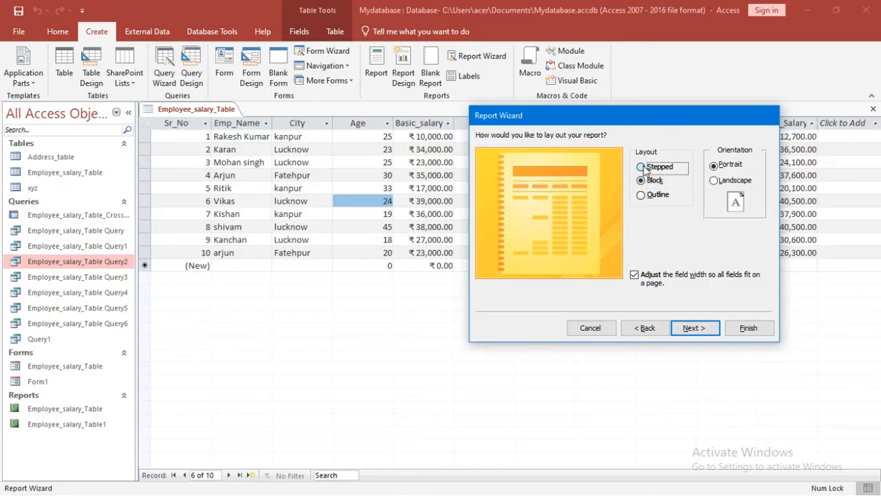
click(644, 167)
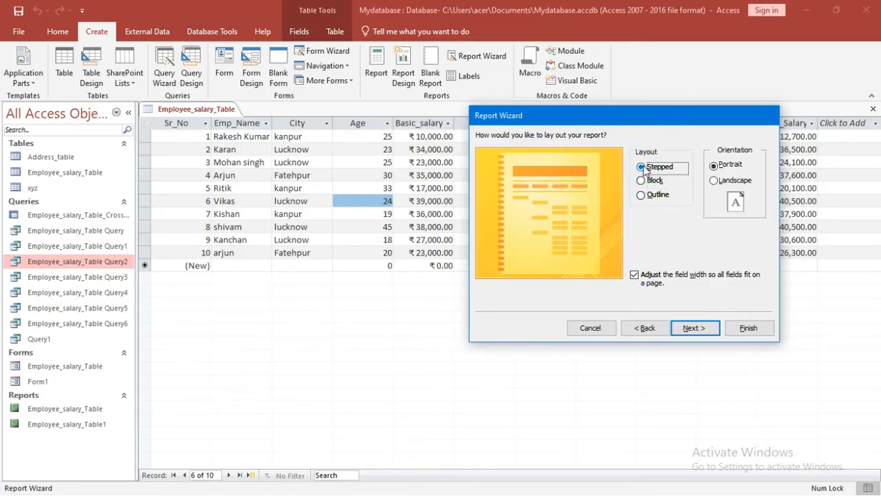
click(717, 169)
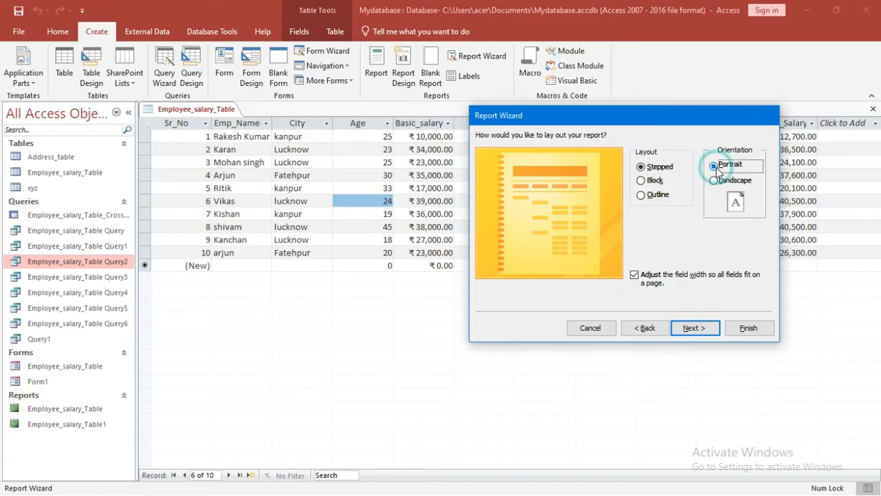
click(686, 329)
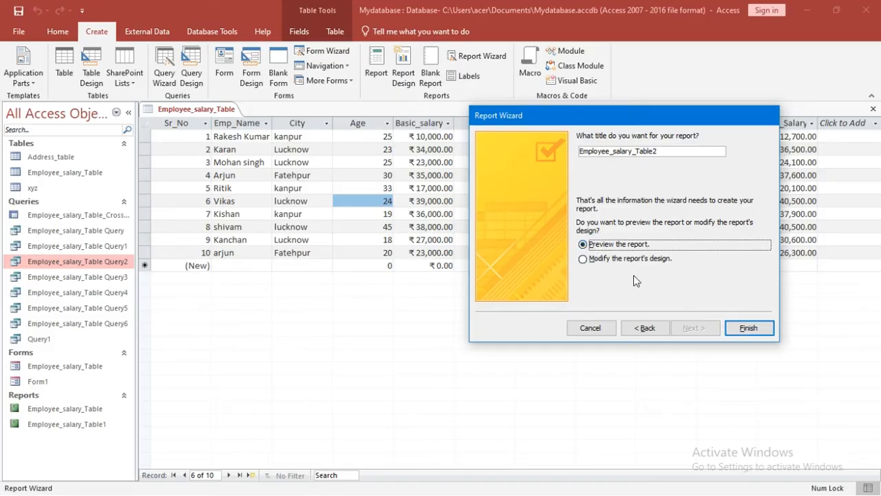
click(760, 331)
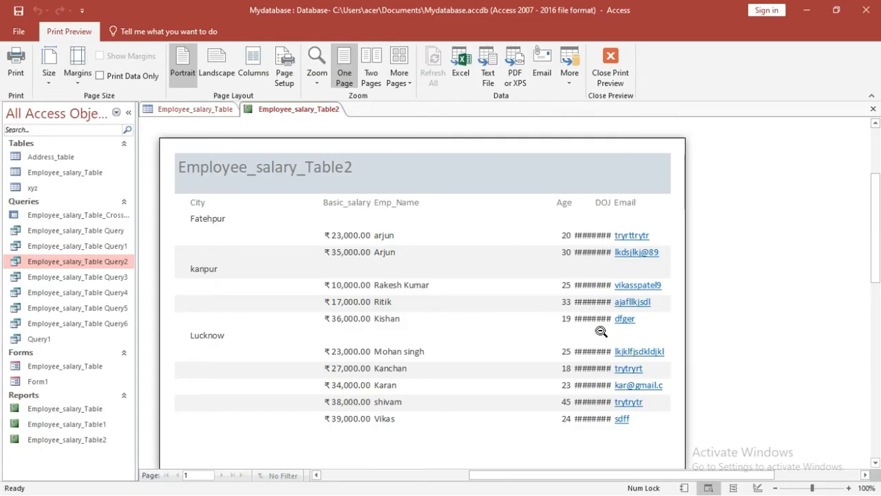
Leave the new report's Print Preview and switch the report to Layout View
click(611, 66)
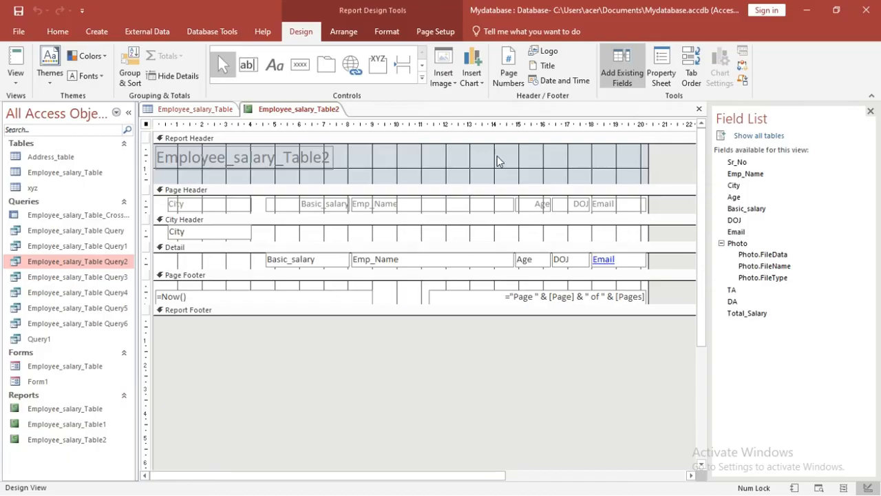
click(16, 79)
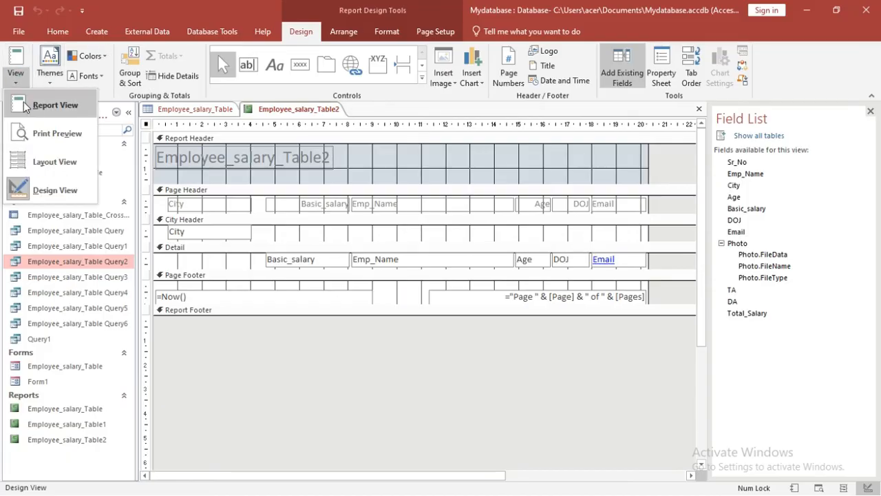
click(46, 159)
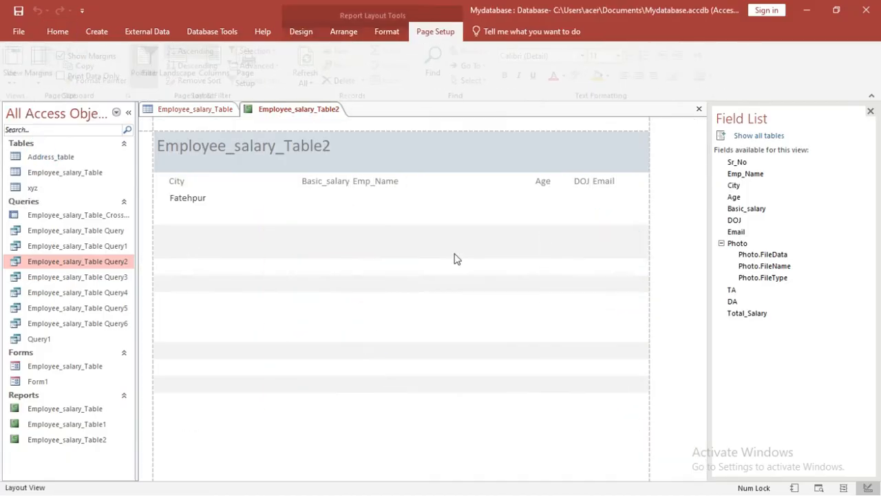
Move the Age values toward Emp_Name to free space in front of the DOJ values
click(466, 250)
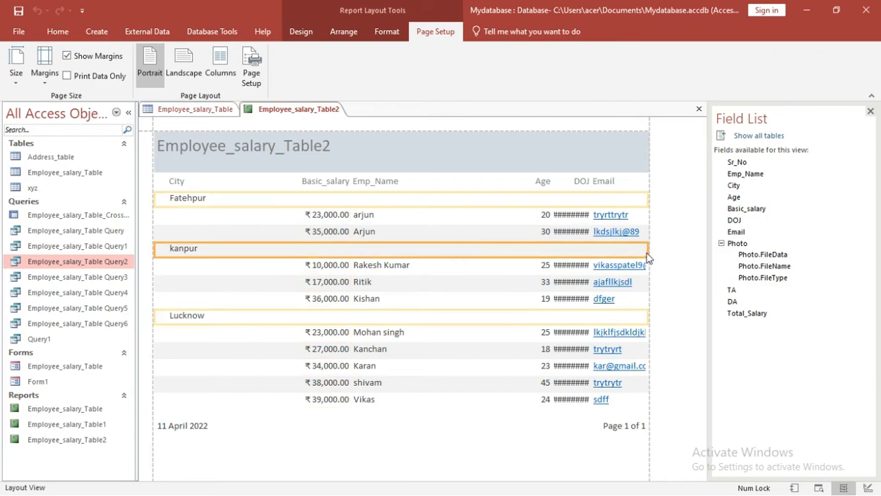
click(551, 197)
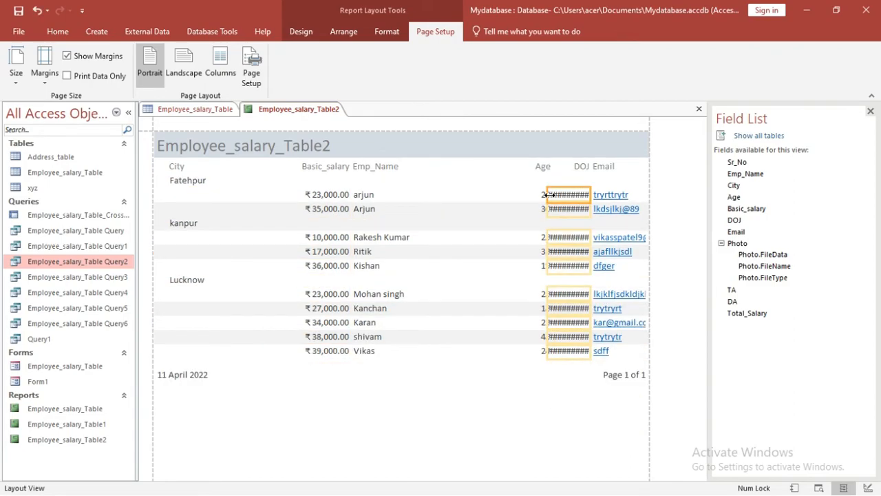
click(540, 196)
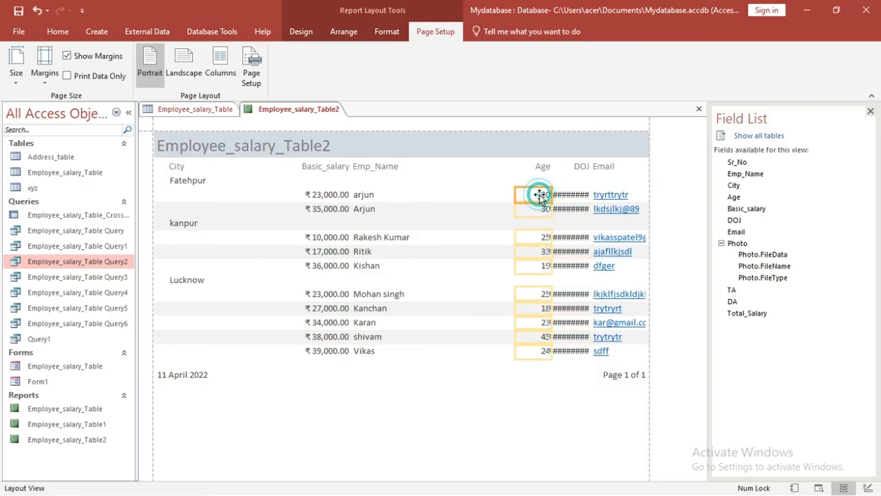
drag(511, 198, 496, 197)
Widen the DOJ values so the full dates fit, and shift the Age and DOJ values further toward Emp_Name
click(575, 183)
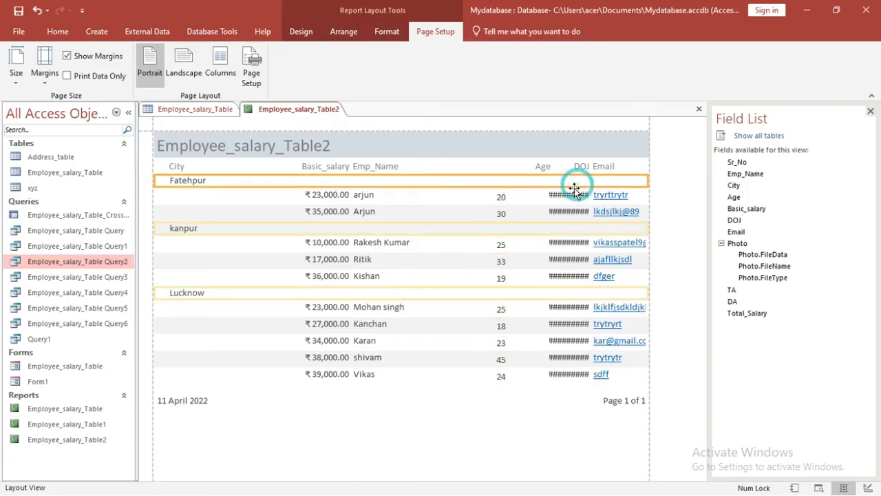
click(569, 195)
drag(545, 198, 451, 200)
click(502, 206)
click(537, 202)
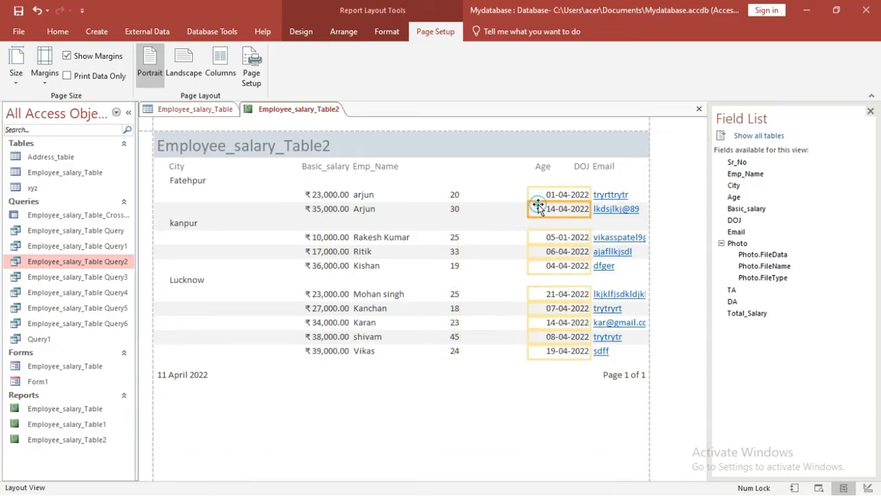
drag(538, 203, 504, 199)
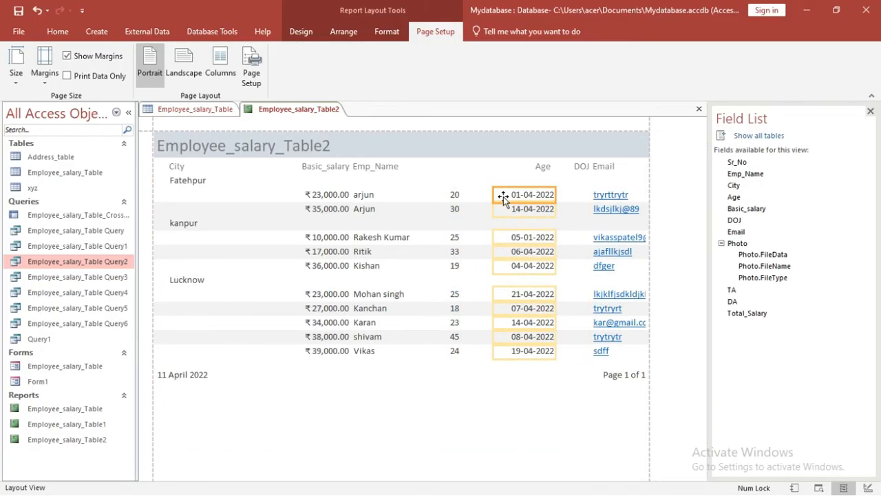
Widen the Email values toward the DOJ dates so that longer addresses fit
click(589, 201)
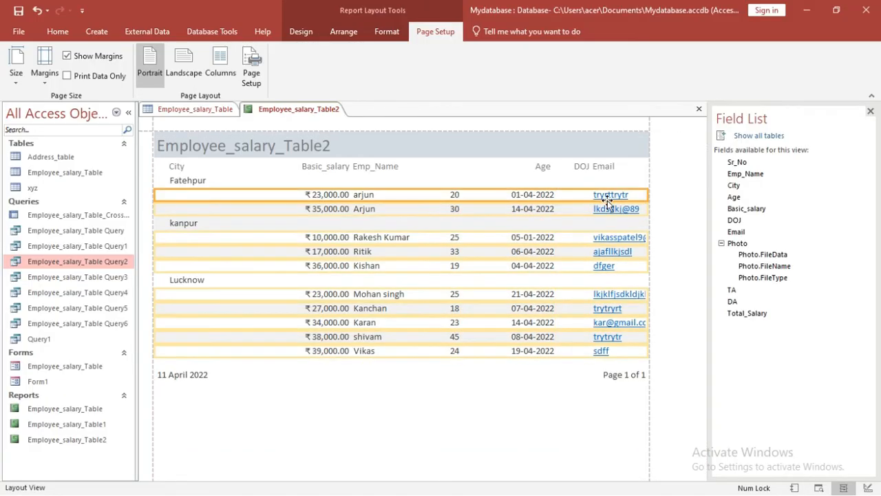
click(606, 195)
drag(591, 196, 564, 196)
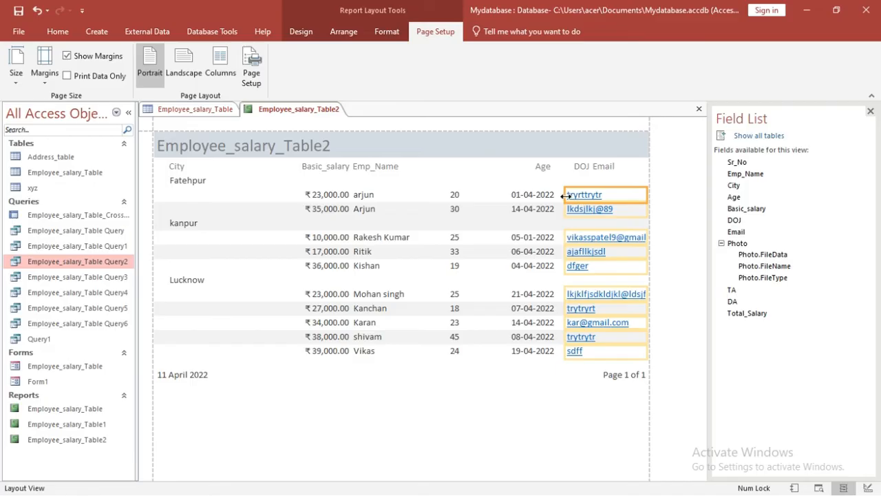
drag(563, 196, 558, 195)
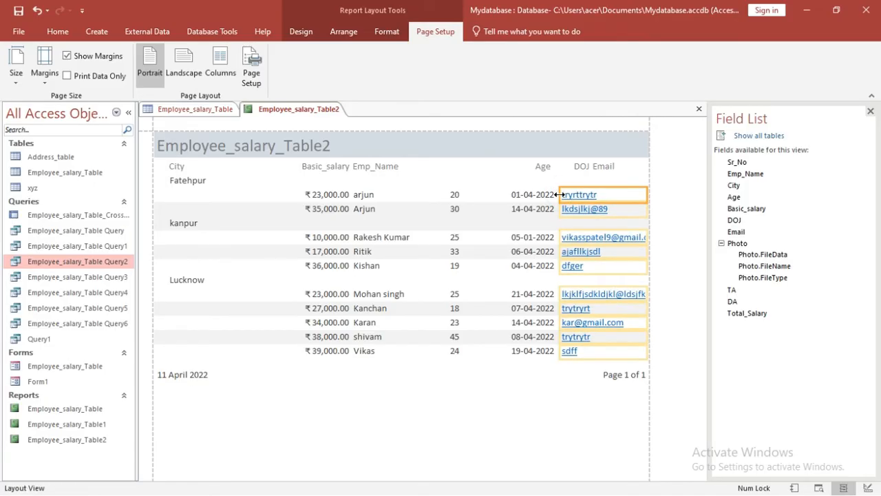
Switch the report from Layout View to Design View
click(177, 178)
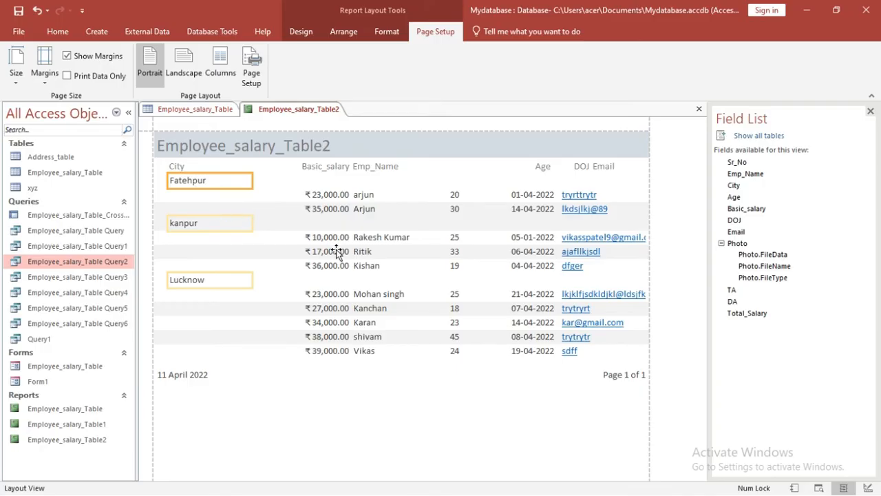
click(282, 149)
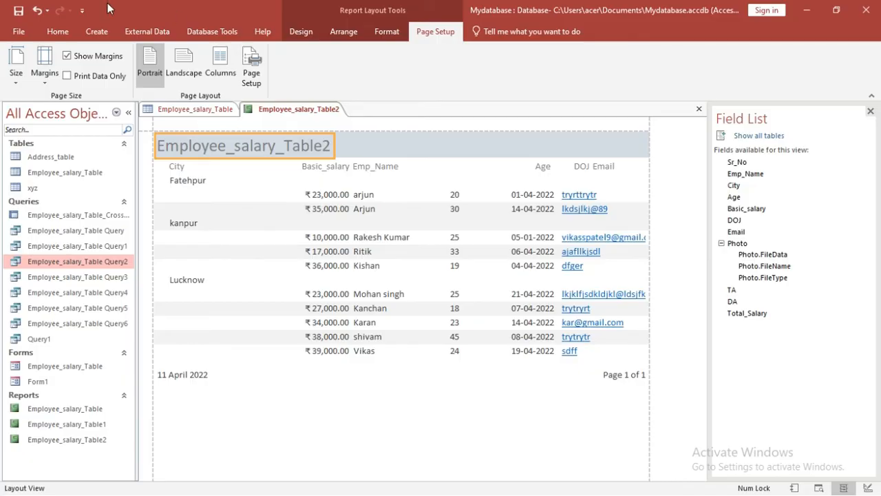
click(47, 31)
click(15, 74)
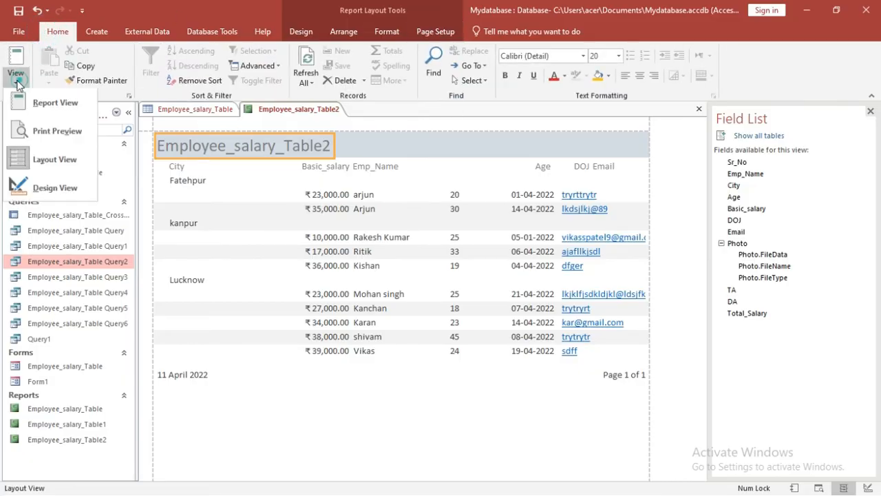
click(47, 191)
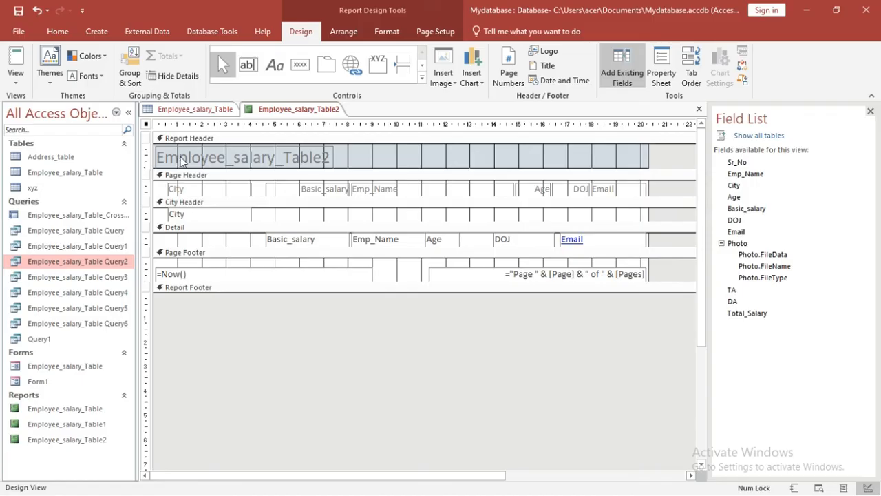
Widen the title label in the Report Header and reposition it to span about 3.5 to 14 cm on the ruler
click(183, 160)
click(181, 158)
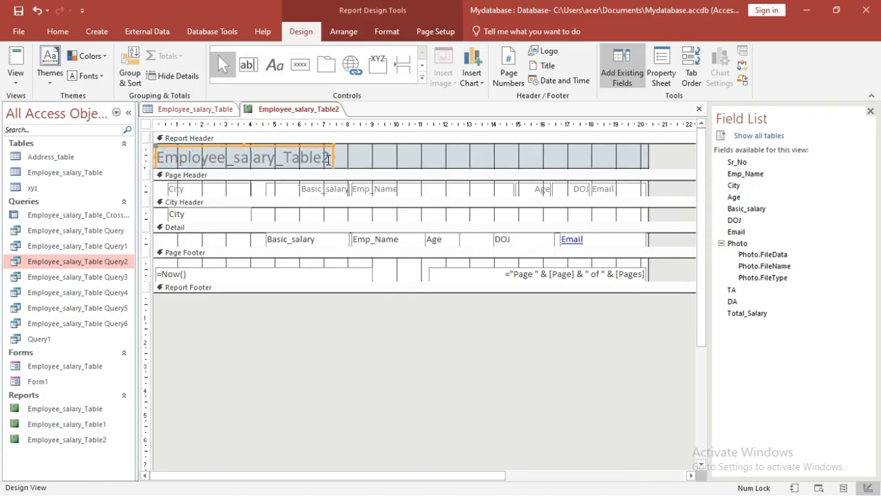
drag(333, 158, 491, 160)
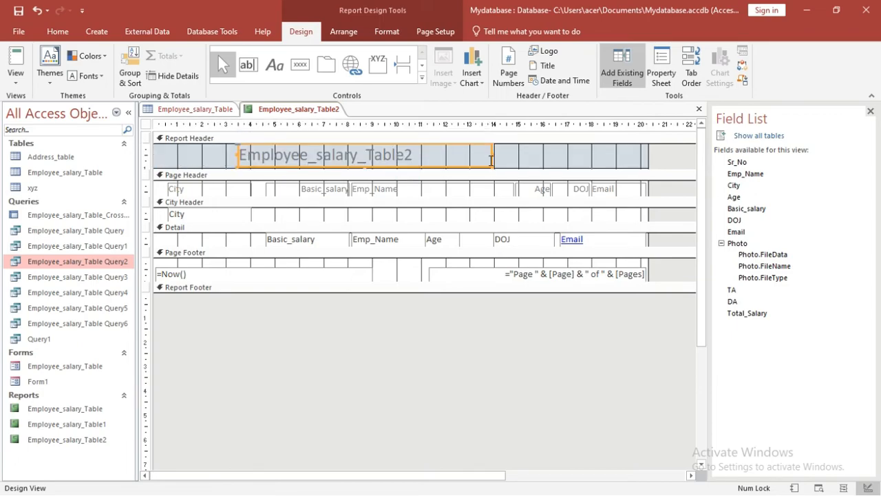
Replace the title text in the Report Header with "Report"
click(411, 152)
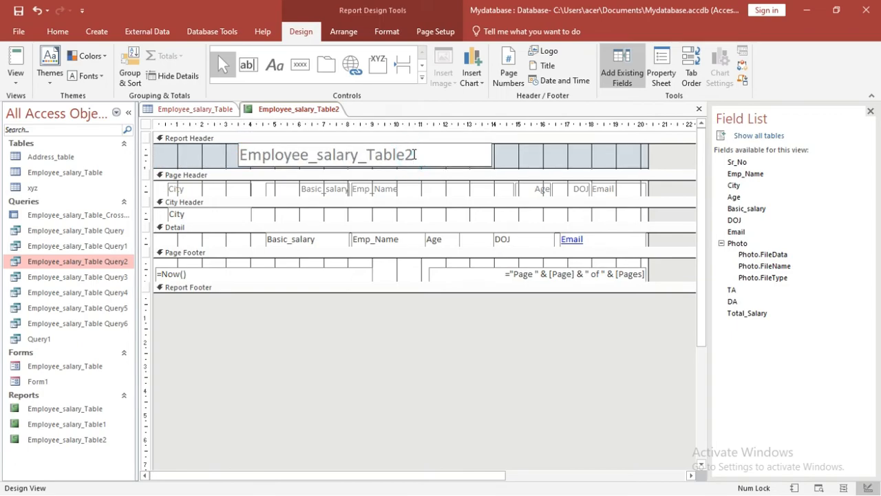
key(BackSpace)
key(BackSpace)
key(BackSpace)
key(BackSpace)
key(BackSpace)
key(BackSpace)
key(BackSpace)
key(BackSpace)
key(BackSpace)
key(BackSpace)
key(BackSpace)
key(BackSpace)
key(BackSpace)
key(BackSpace)
key(BackSpace)
key(BackSpace)
key(BackSpace)
key(BackSpace)
key(BackSpace)
key(BackSpace)
text(R)
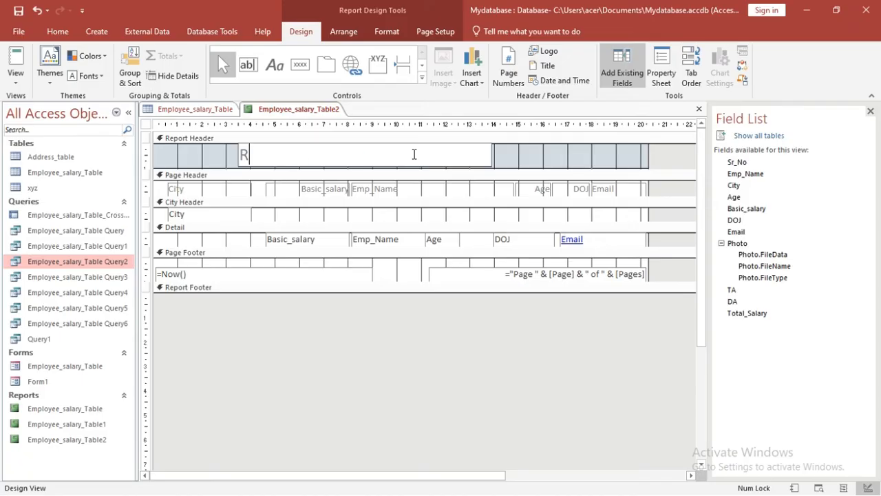
text(eport)
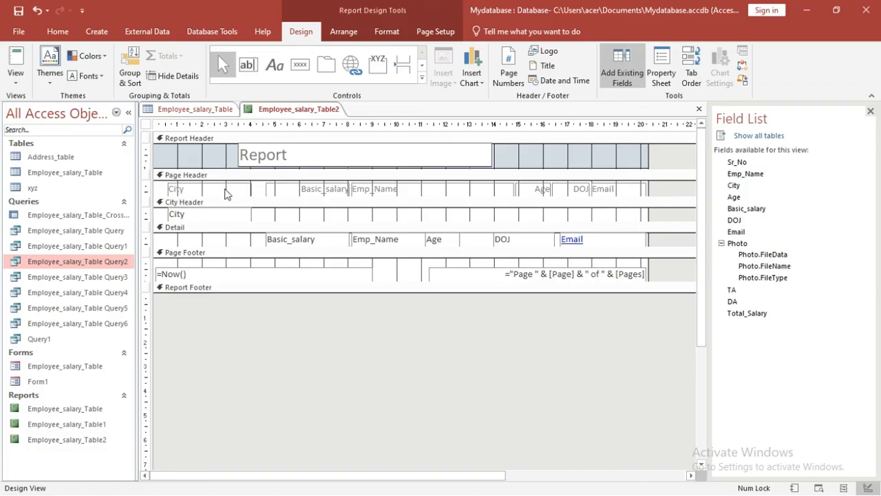
Narrow the City label in the Page Header and the City field in the City Header to about the 3.3 cm mark
click(213, 189)
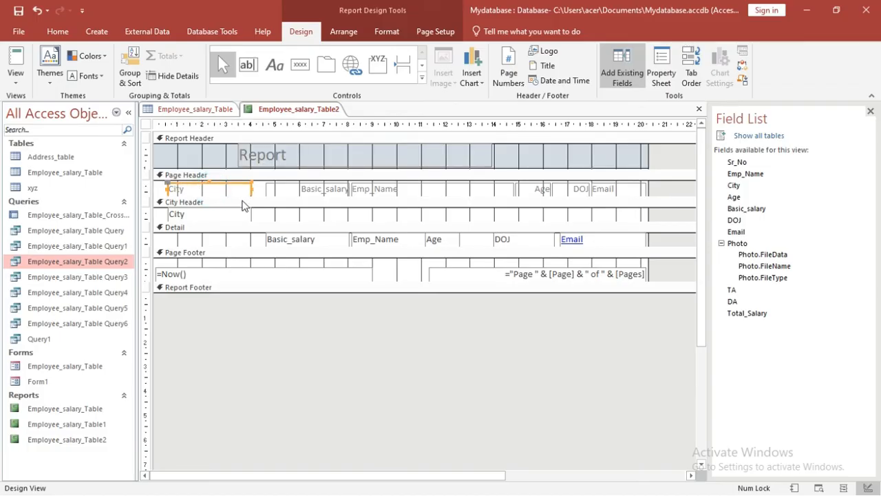
drag(251, 189, 235, 190)
click(191, 217)
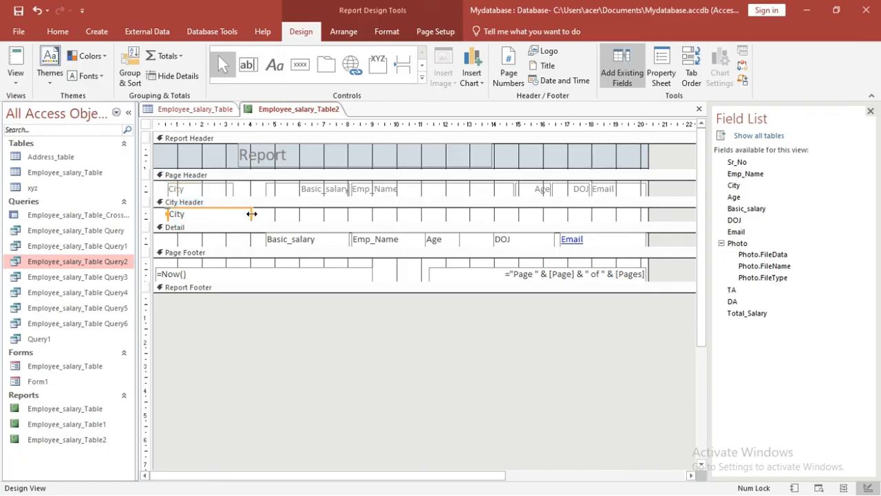
drag(252, 214, 230, 214)
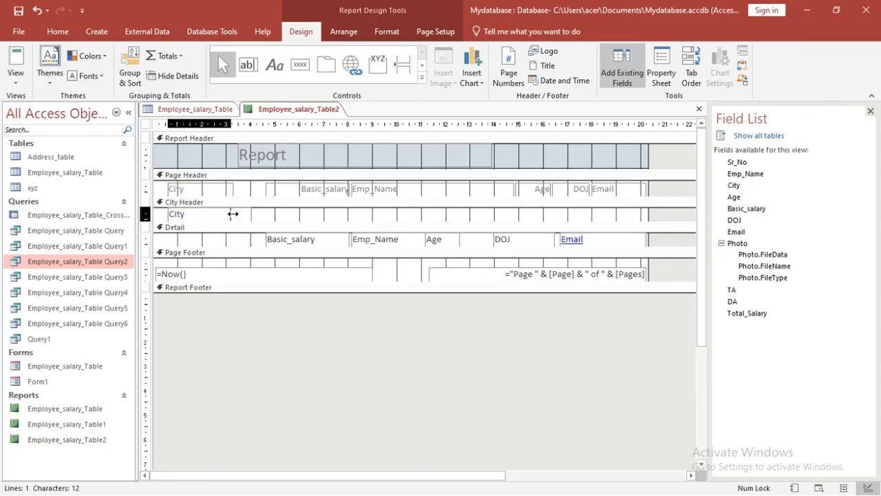
Shift the Basic_salary label in the Page Header toward City and narrow it, and shorten the Emp_Name label
click(305, 192)
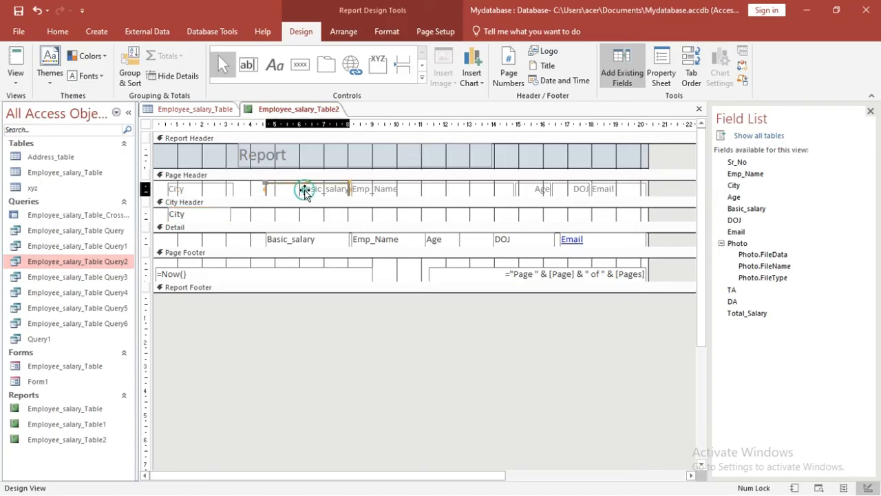
click(294, 185)
drag(294, 185, 274, 186)
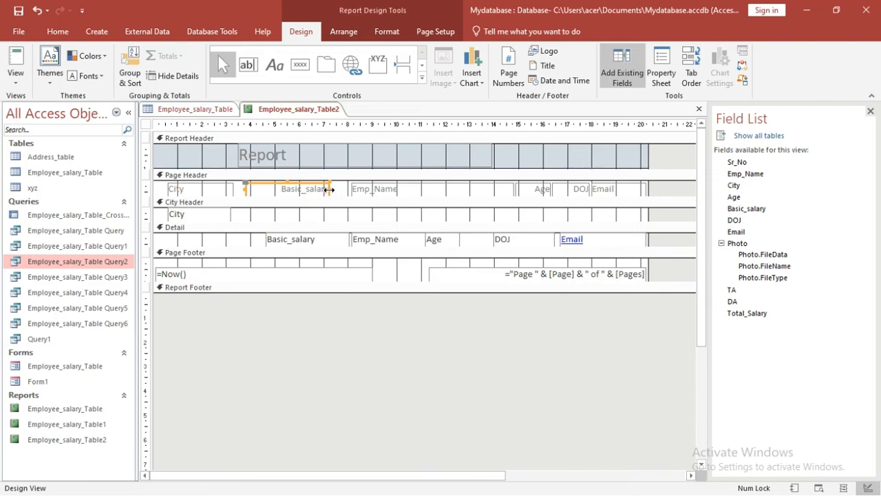
drag(329, 190, 320, 189)
click(409, 187)
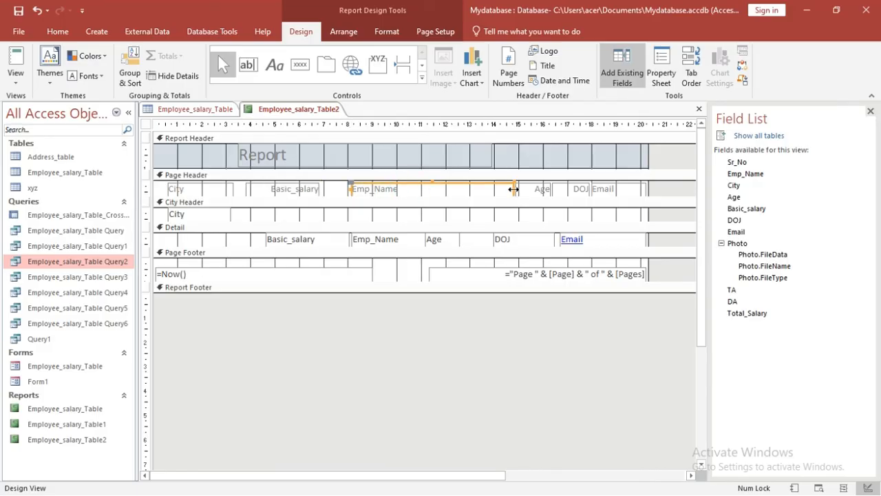
drag(513, 188, 439, 190)
Move the Age, DOJ and Email labels in the Page Header toward Emp_Name with even gaps between them
click(522, 189)
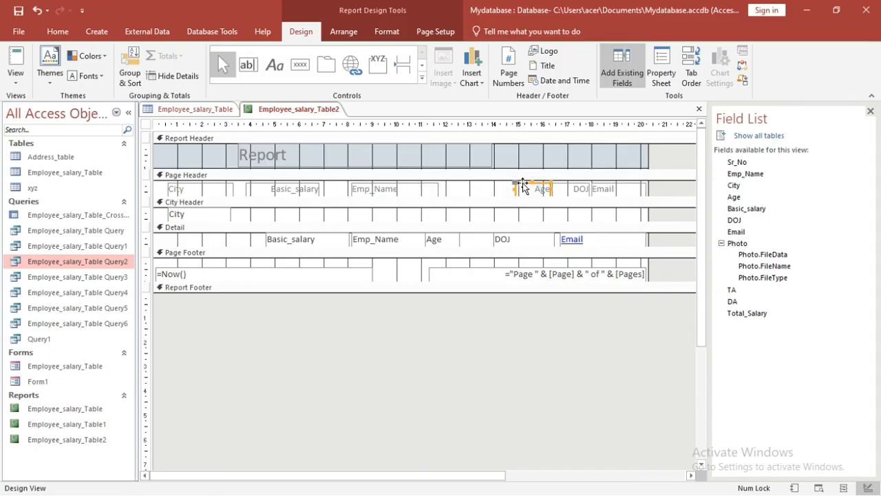
drag(522, 185, 480, 185)
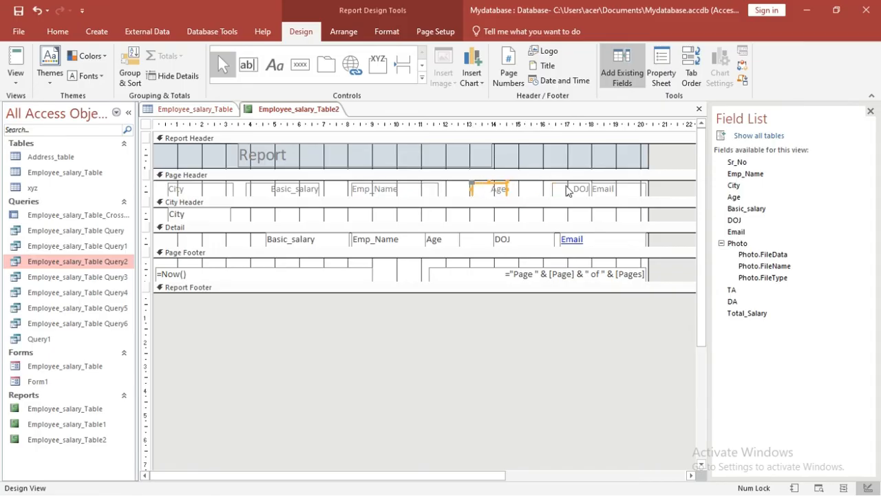
drag(567, 191, 546, 186)
click(596, 186)
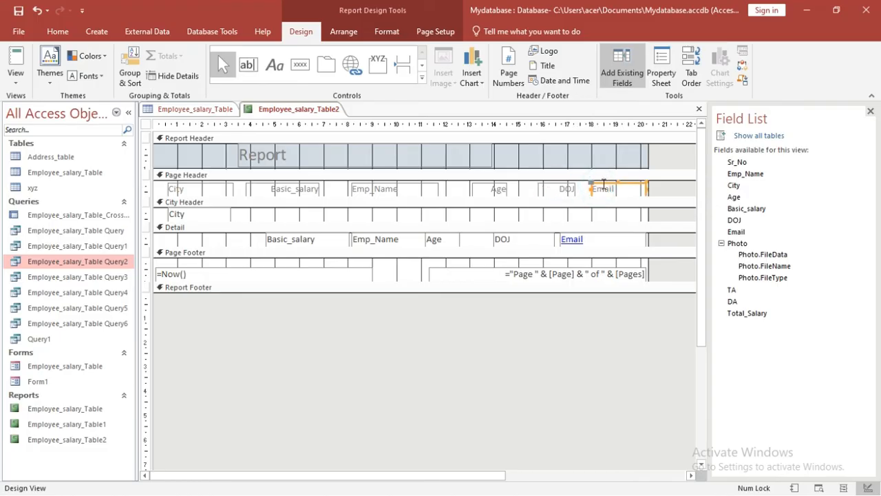
drag(603, 183, 596, 187)
click(478, 186)
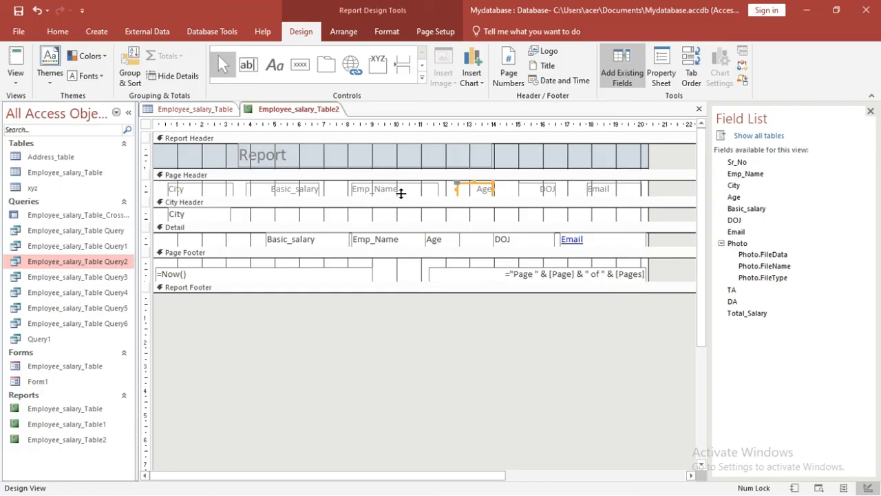
Move the Basic_salary, Age and DOJ fields in the Detail section so they line up under their Page Header labels
click(291, 239)
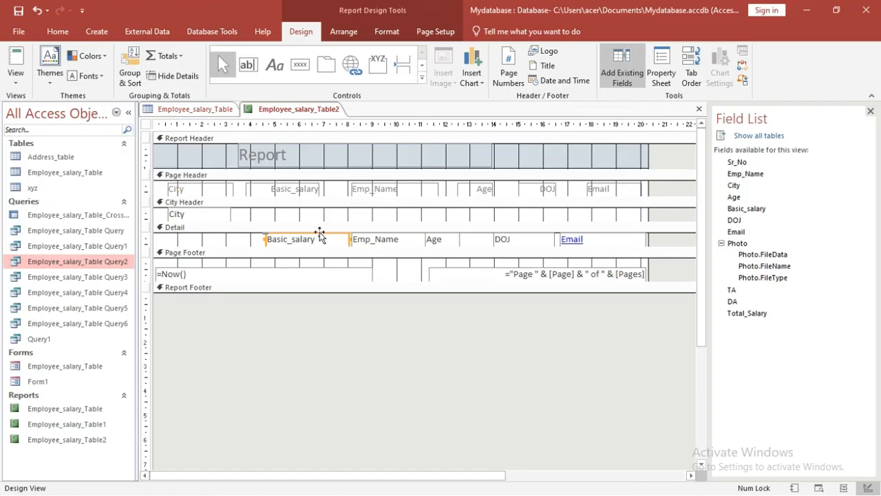
drag(320, 235, 297, 234)
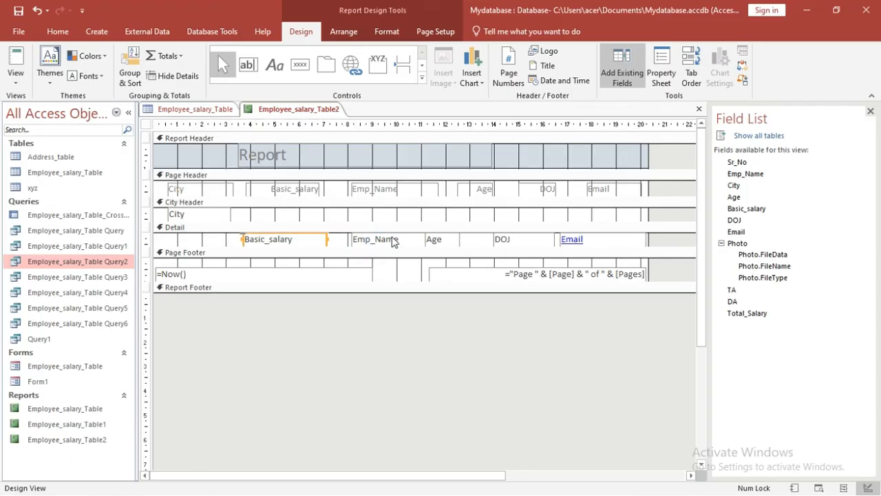
click(439, 241)
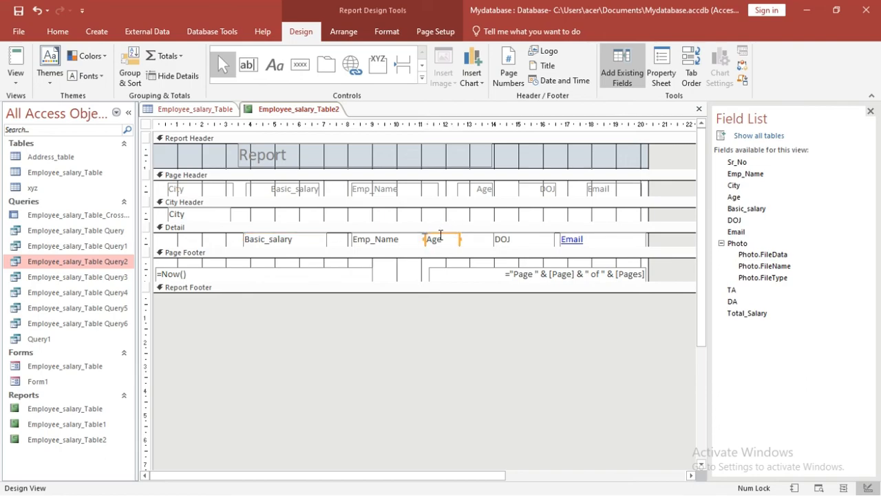
drag(437, 234, 539, 236)
click(503, 238)
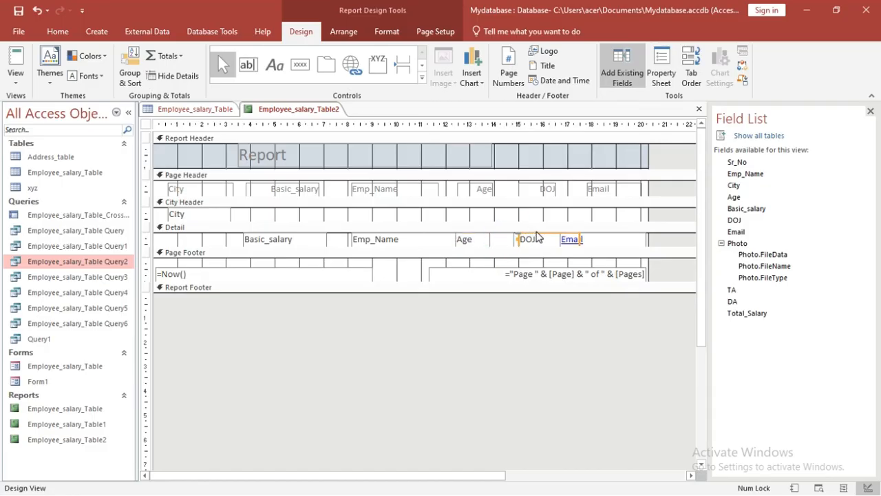
Move the Email field in the Detail section away from DOJ so it starts at about the 17.4 cm mark
click(578, 238)
click(572, 240)
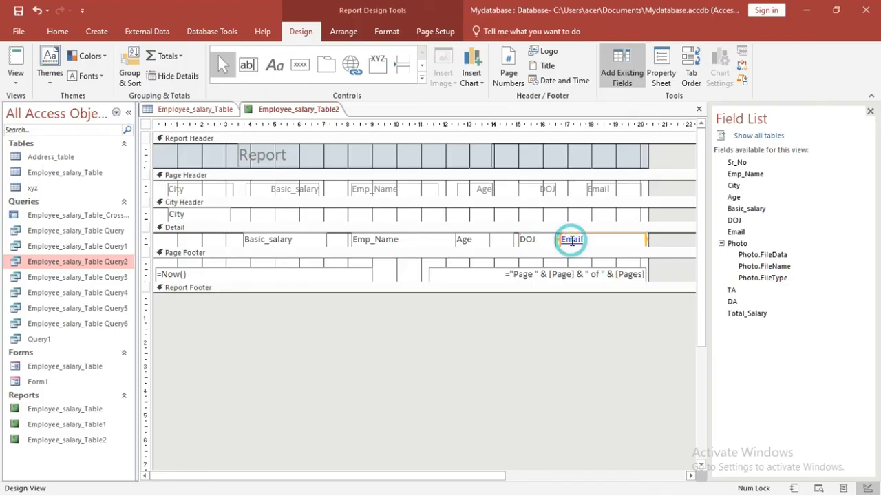
drag(647, 239, 645, 239)
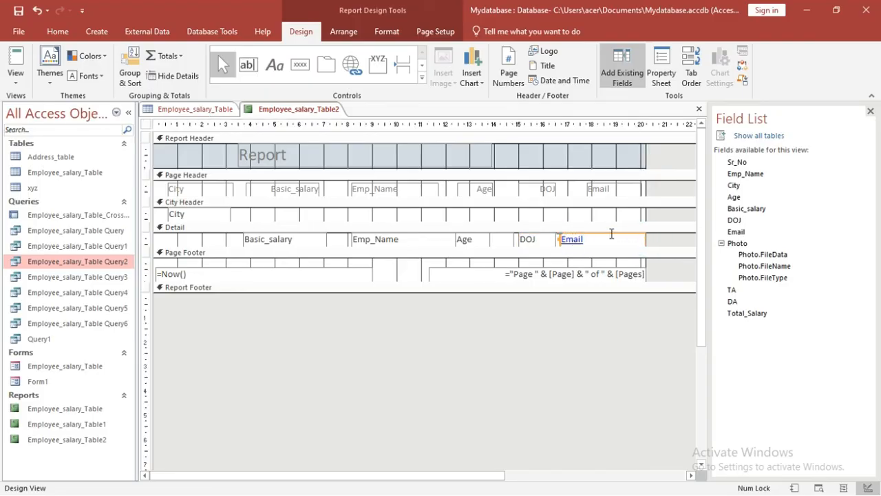
click(611, 234)
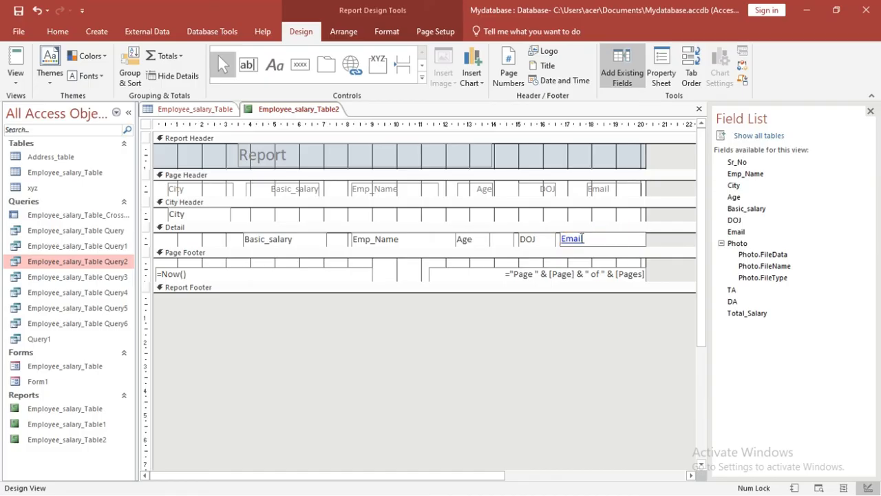
drag(560, 236, 577, 237)
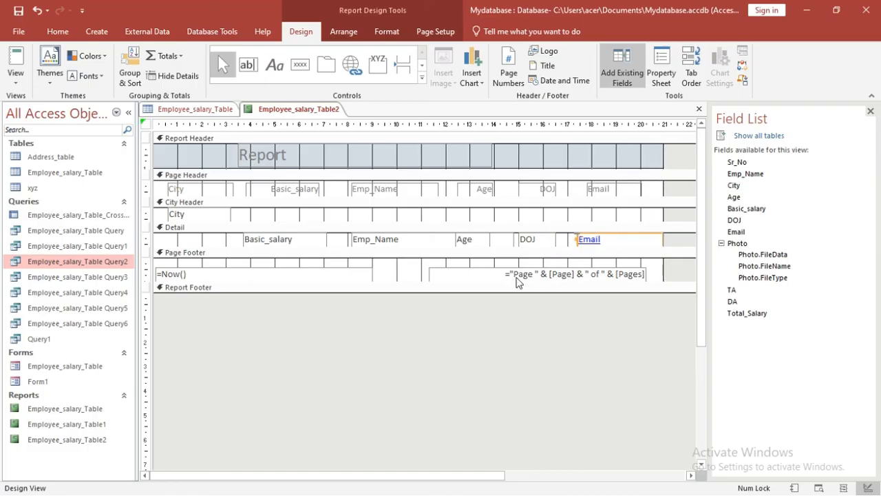
Narrow the page number and =Now() date boxes in the Page Footer from their inner edges, and display the report in Report View
click(473, 274)
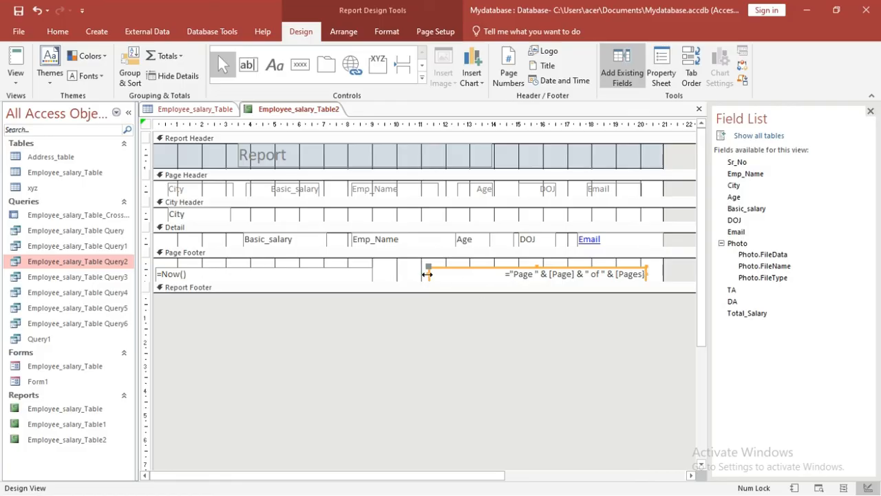
drag(427, 274, 489, 274)
click(216, 274)
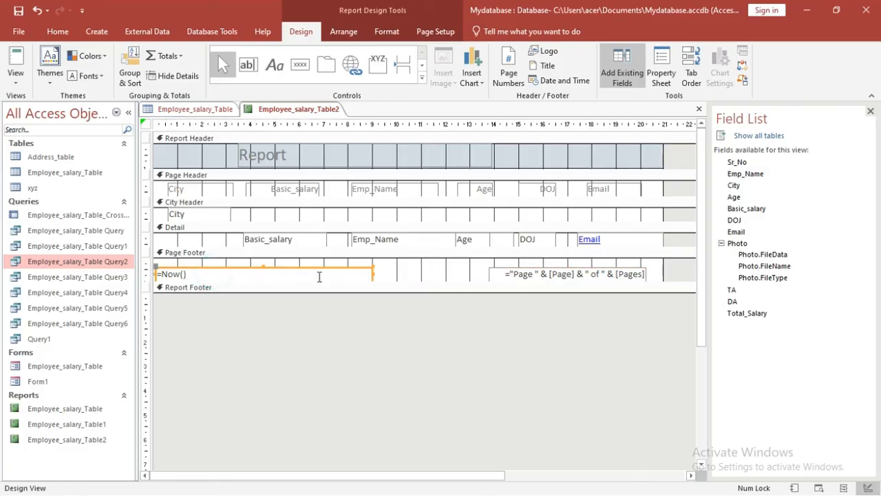
drag(372, 274, 291, 274)
click(15, 77)
click(44, 105)
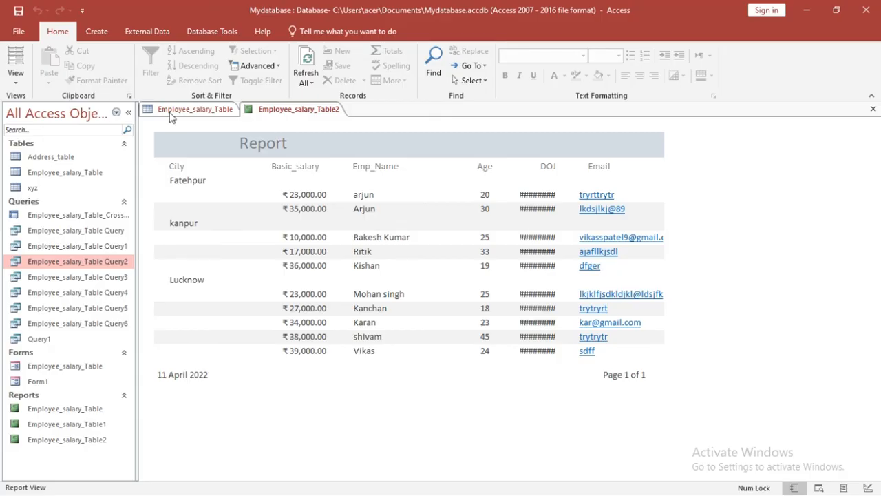
In Layout View, widen the DOJ field to fit full dates and shift the columns toward City to fit the page width
click(16, 76)
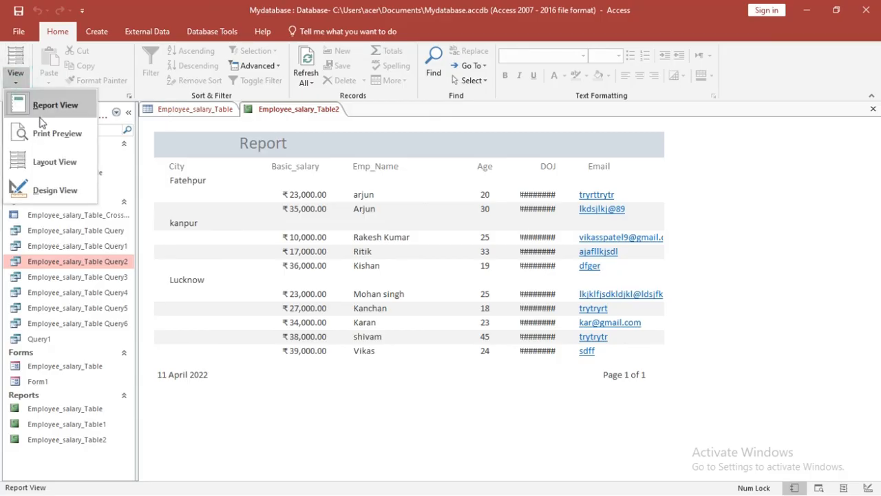
click(45, 159)
click(522, 208)
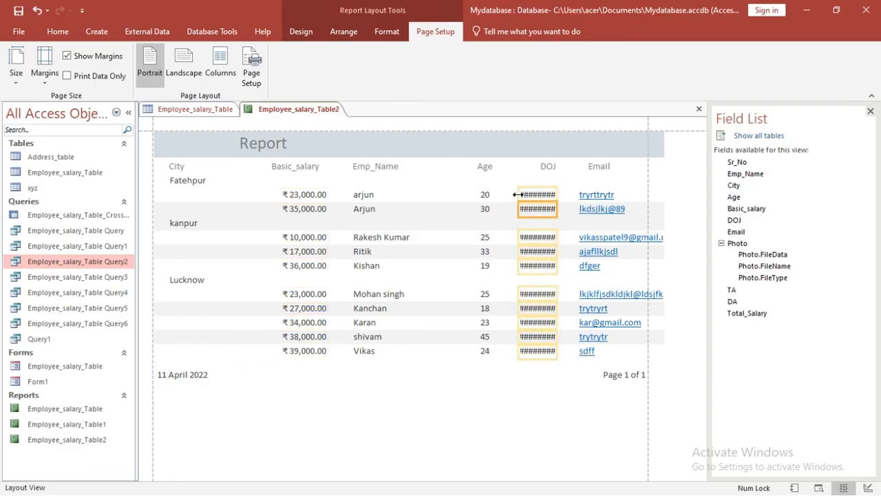
drag(516, 196, 568, 191)
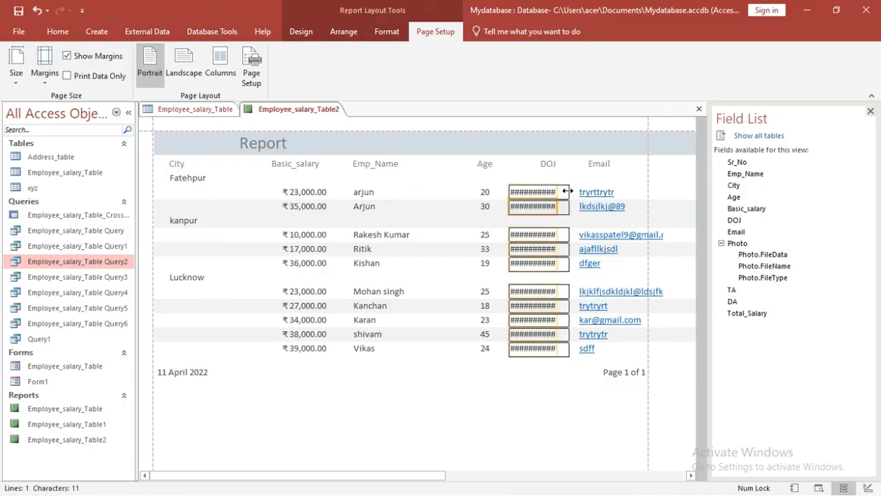
click(456, 192)
drag(439, 192, 436, 194)
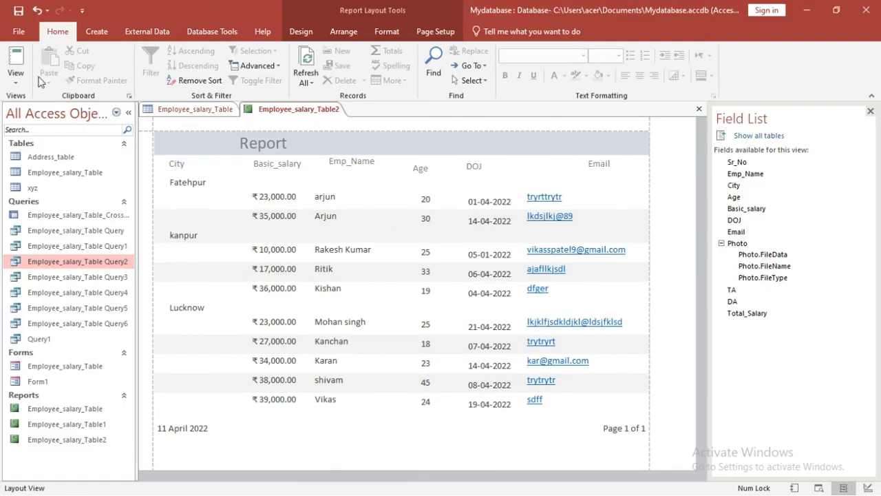
Open the report in Print Preview, turn on Print Data Only, and close the preview
click(15, 74)
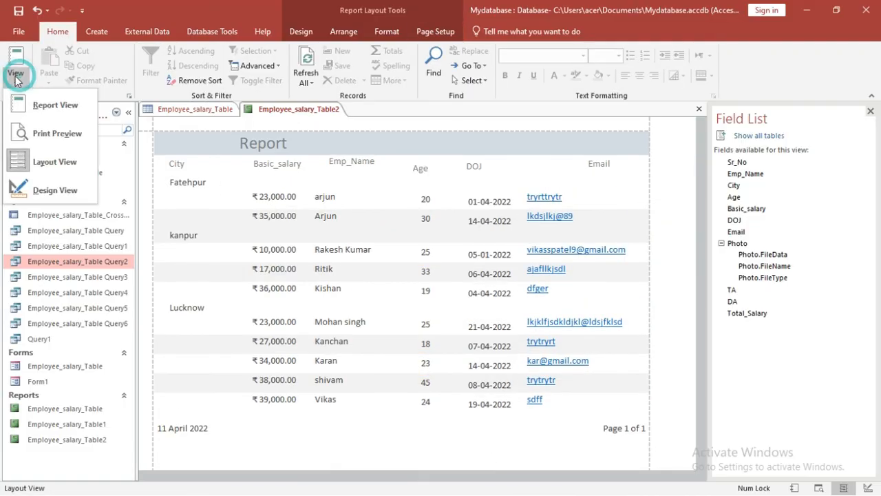
click(41, 132)
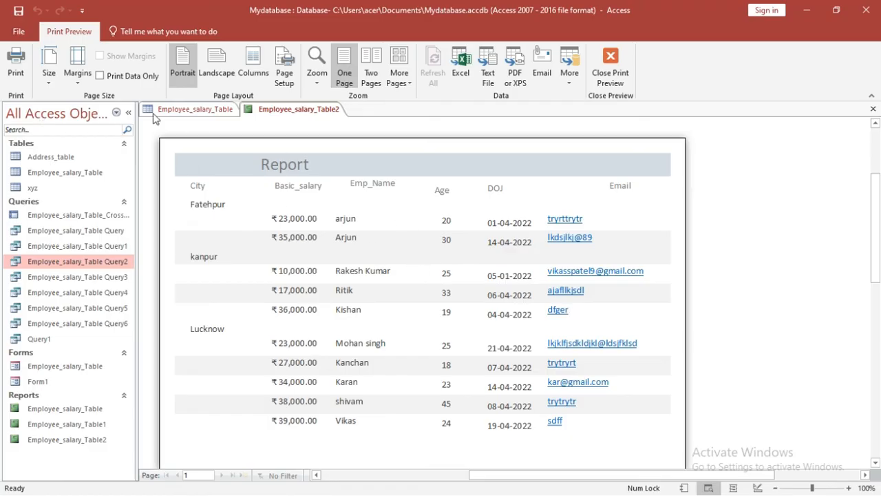
click(100, 75)
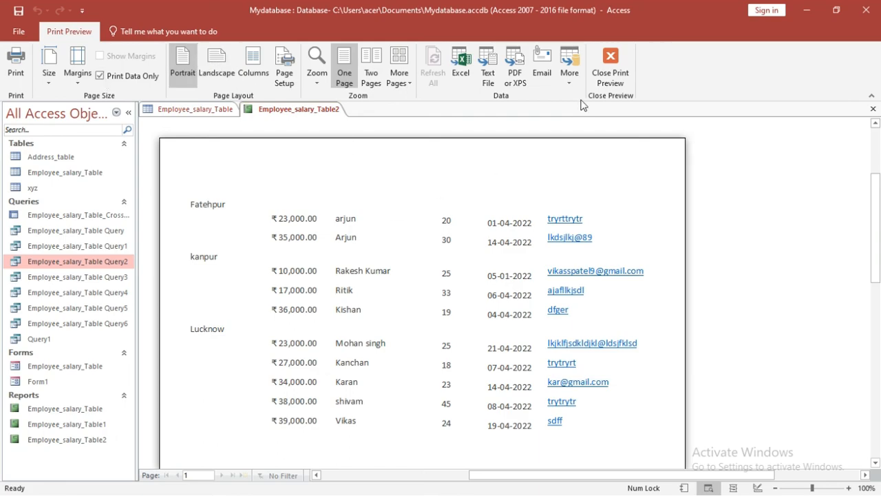
click(610, 73)
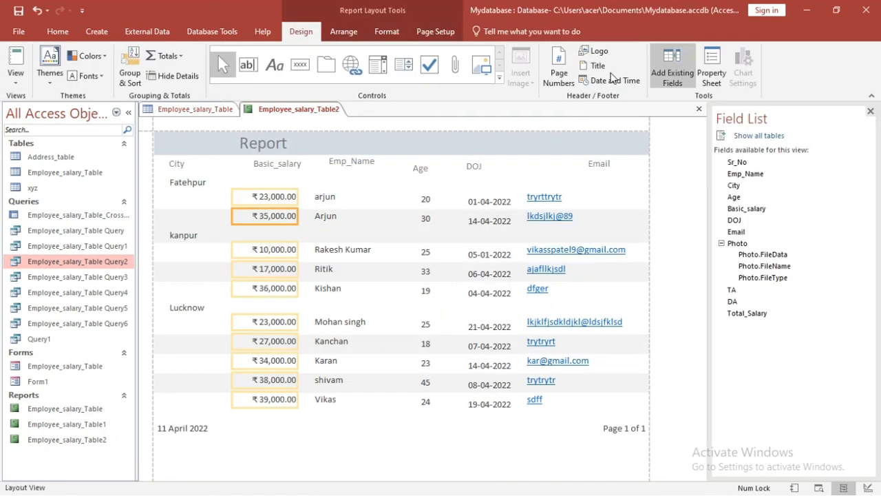